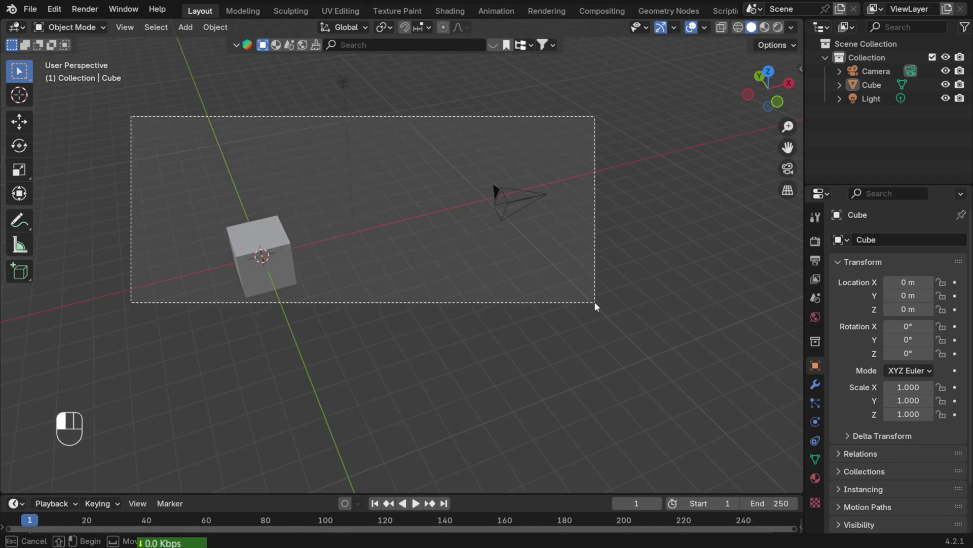
- Delete the default cube, camera and light from the scene
right_click(277, 261)
left_click(212, 300)
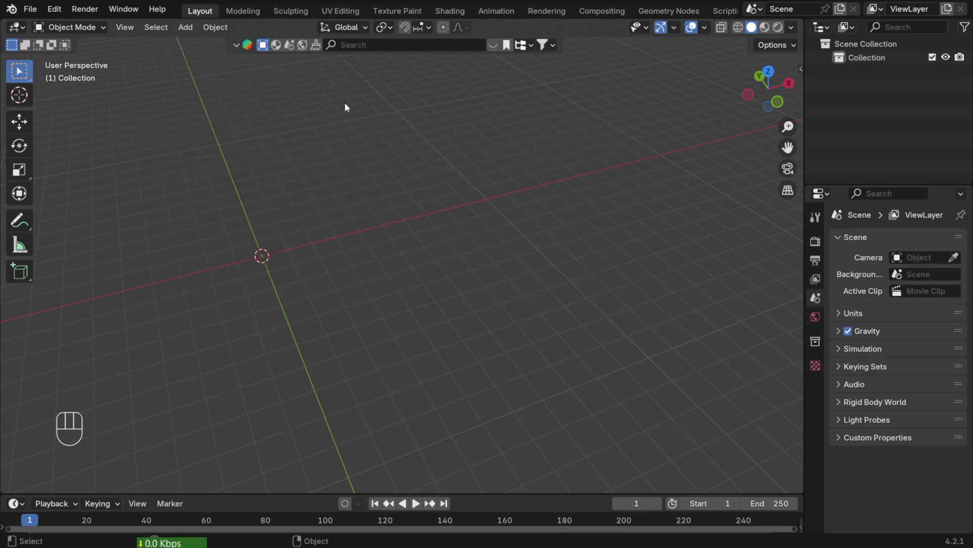
- Search the online asset library for "human", filter out the locked assets, and place the Human Base Mesh (Sculpting) model at the world origin
left_click(407, 45)
key("Return")
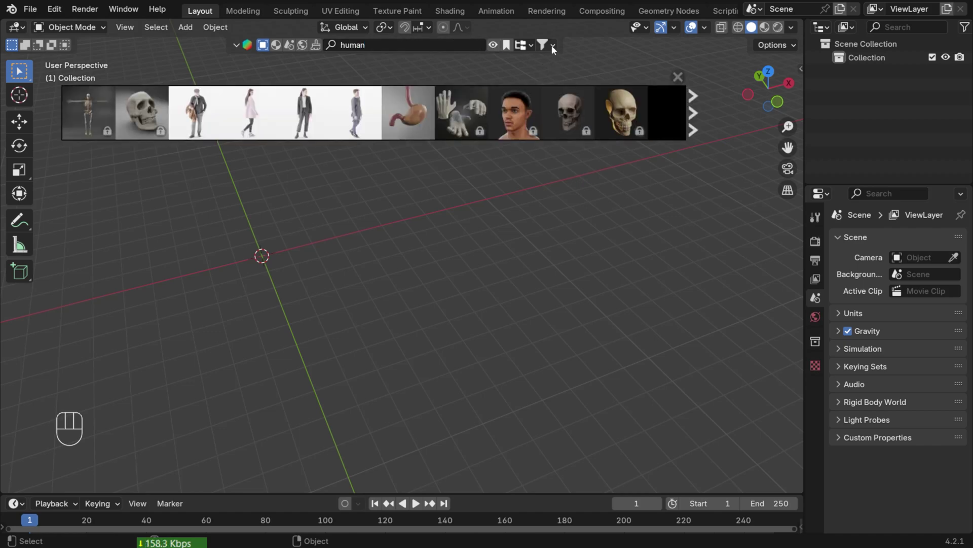
left_click(552, 45)
left_click(483, 100)
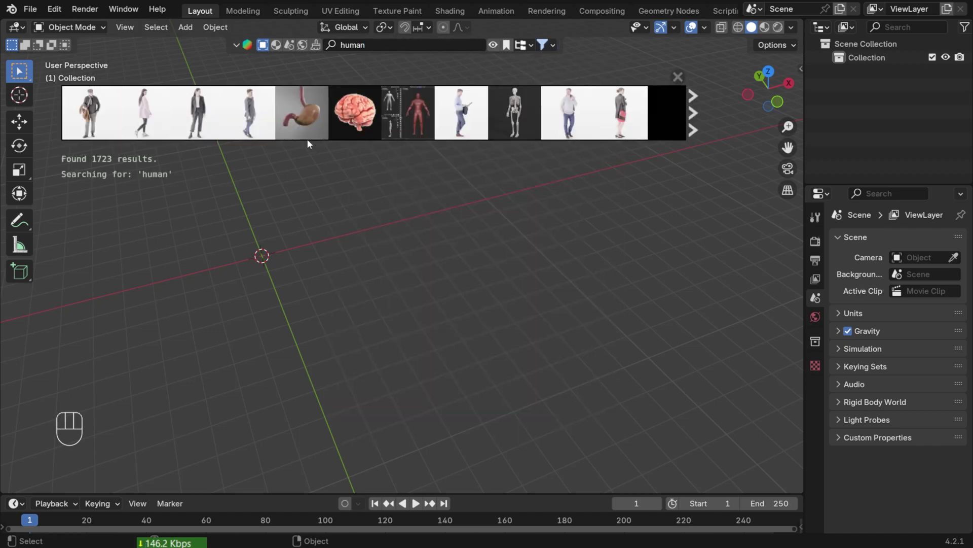
left_click_drag(408, 113, 261, 244)
left_click(495, 45)
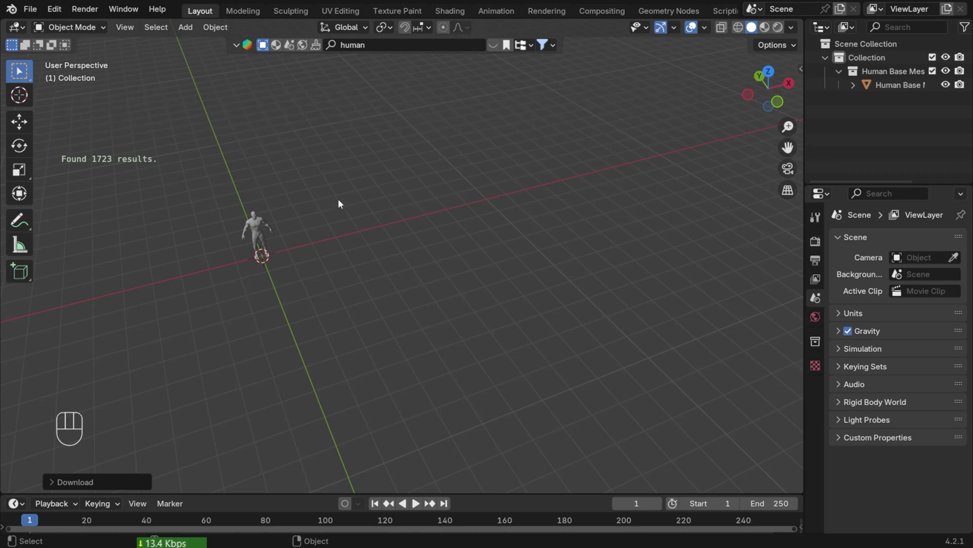
- Scale the human base mesh up uniformly to about 6.006
left_click(255, 229)
key("s")
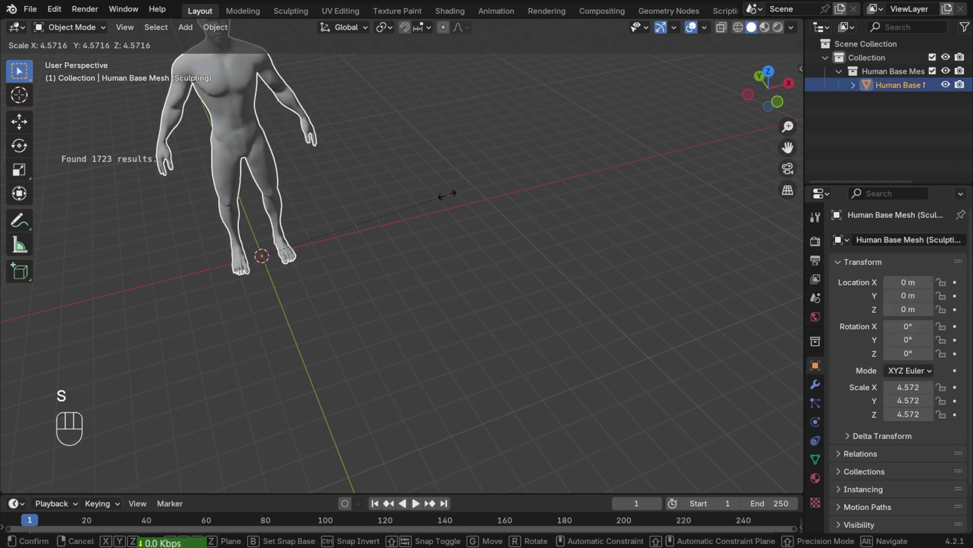
left_click(419, 224)
middle_click_drag(475, 288, 430, 252)
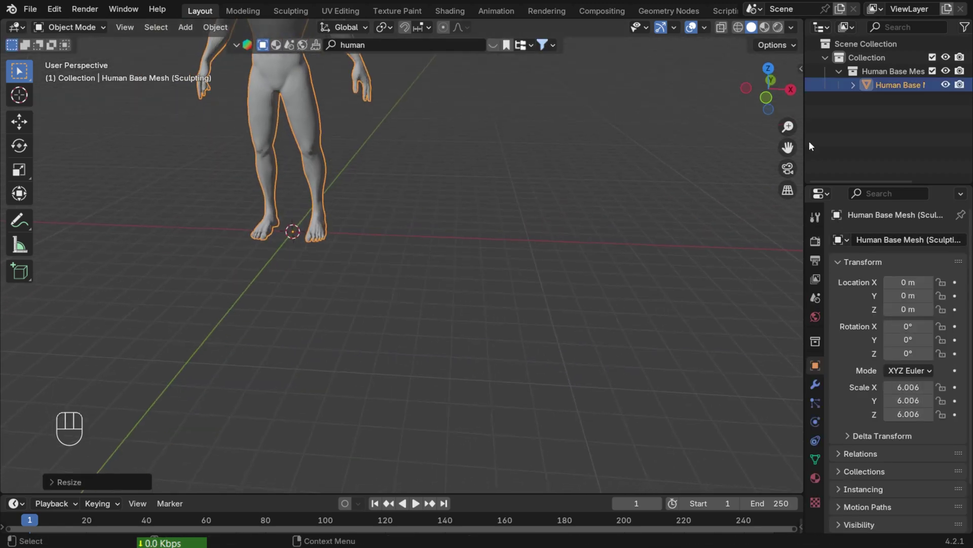
left_click_drag(786, 146, 696, 195)
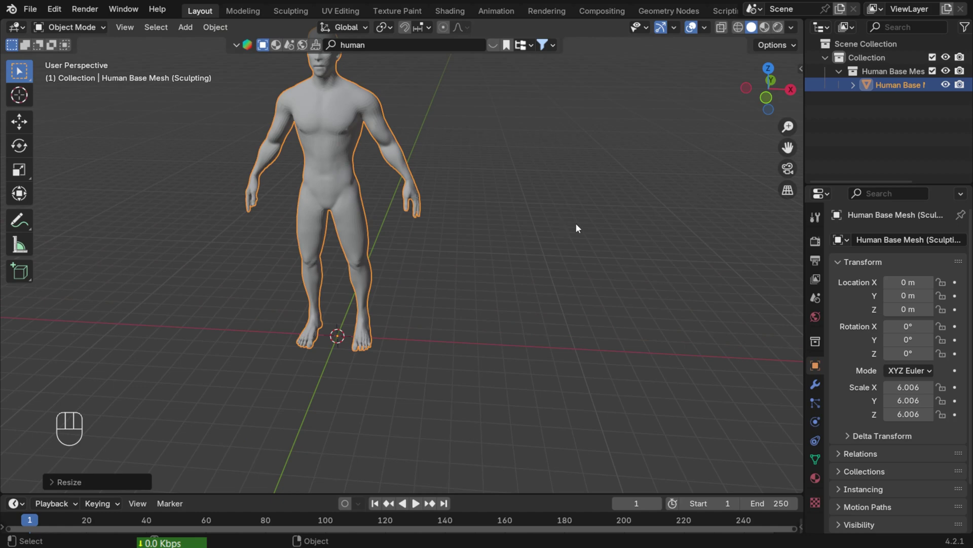
left_click_drag(788, 148, 814, 184)
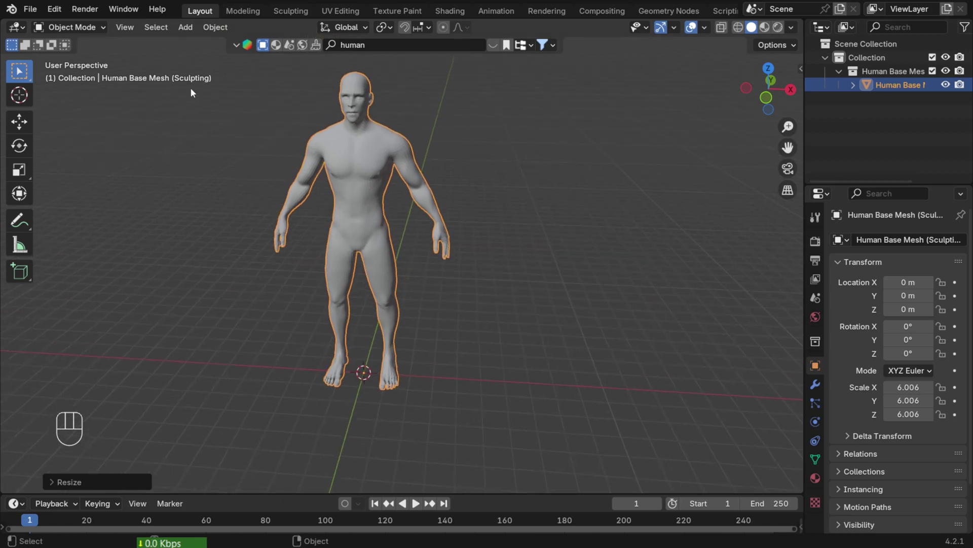
- Check in the preferences whether the Rigify add-on is enabled, searching the add-ons for "rig"
left_click(186, 27)
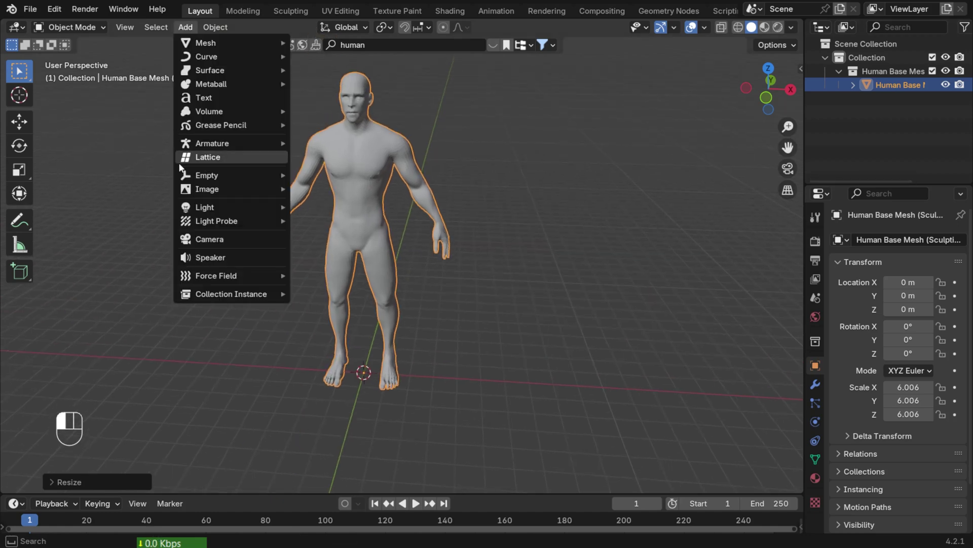
mouse_move(196, 147)
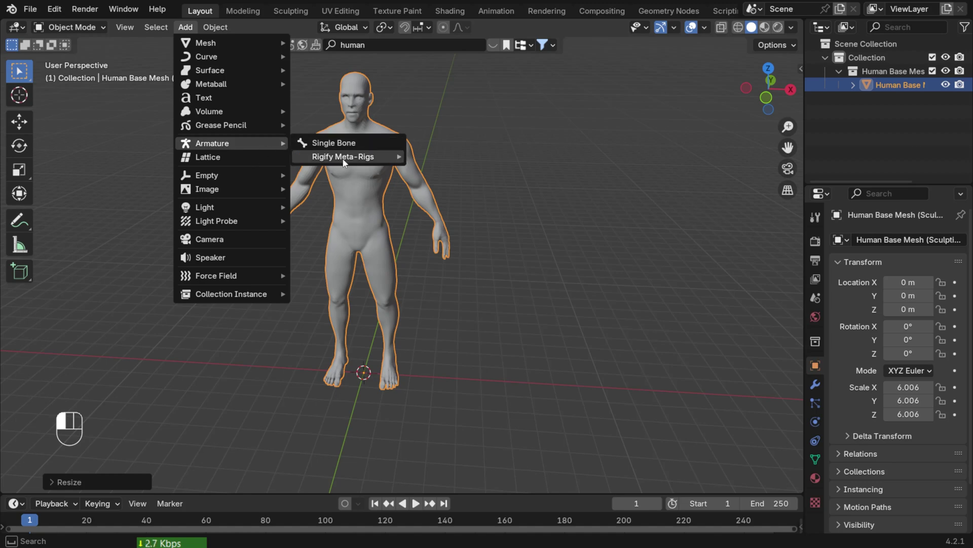
mouse_move(360, 157)
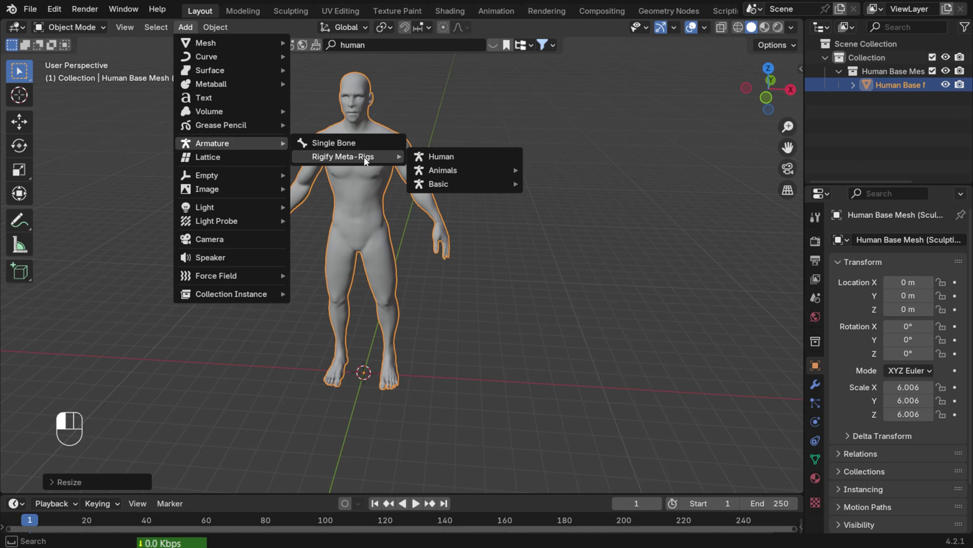
left_click(53, 9)
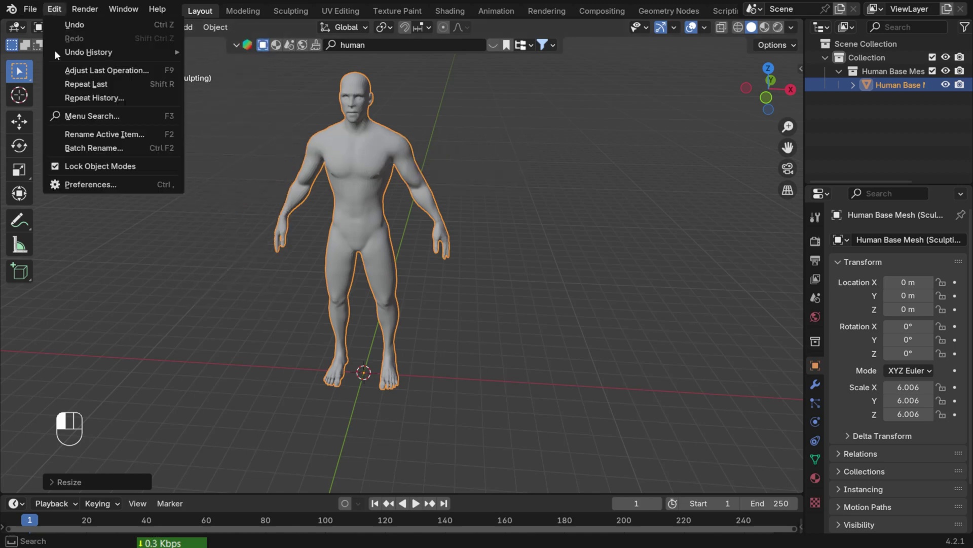
left_click(86, 184)
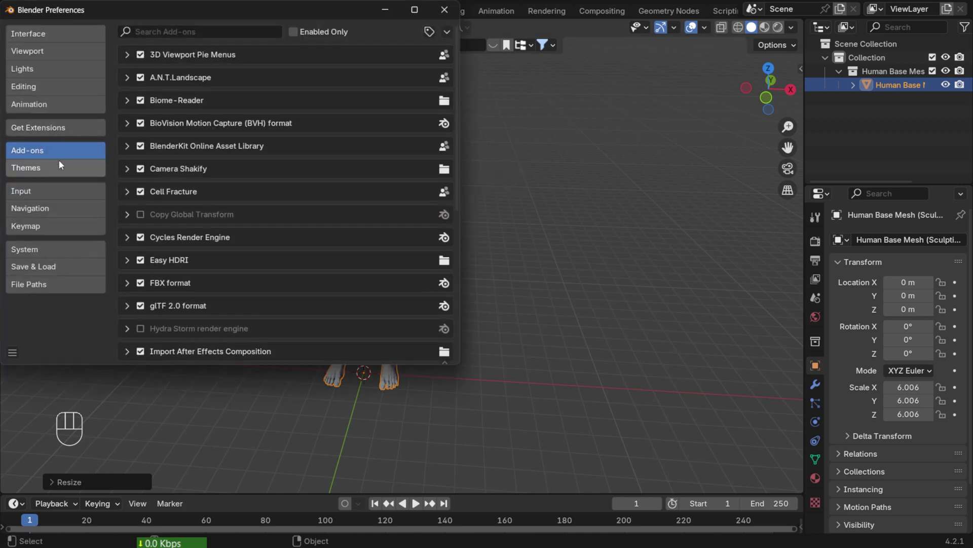
left_click(193, 31)
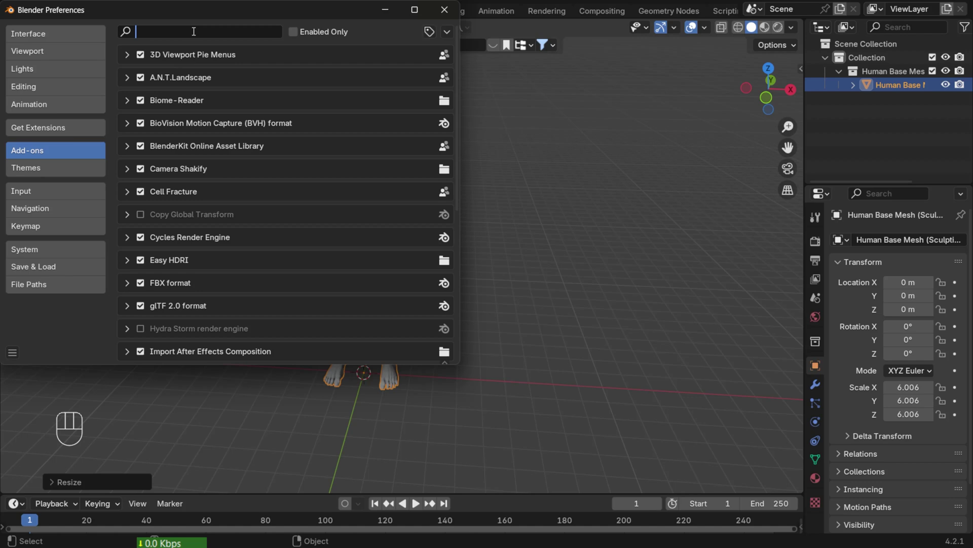
type("rig")
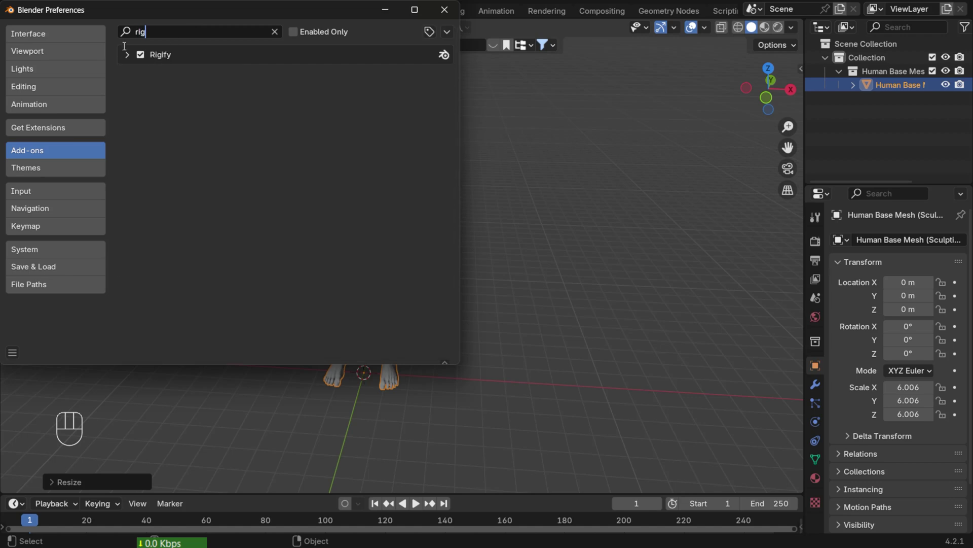
left_click(446, 11)
- Add a Basic Human Rigify meta-rig armature at the world origin
left_click(186, 27)
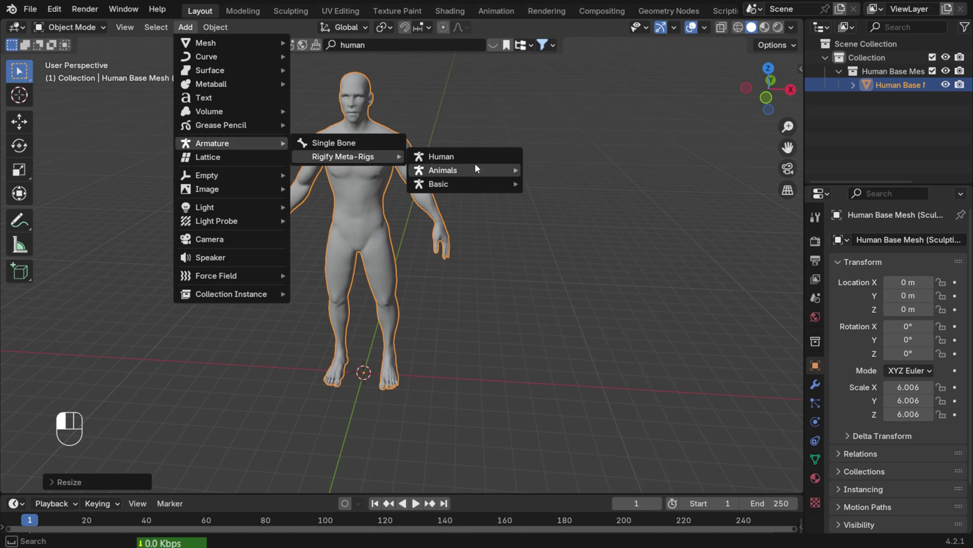
mouse_move(477, 185)
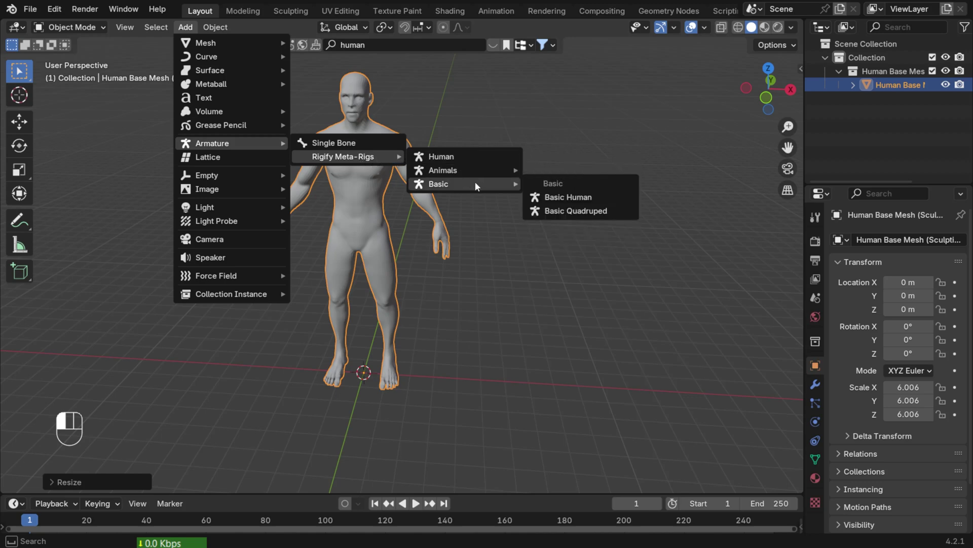
left_click(548, 198)
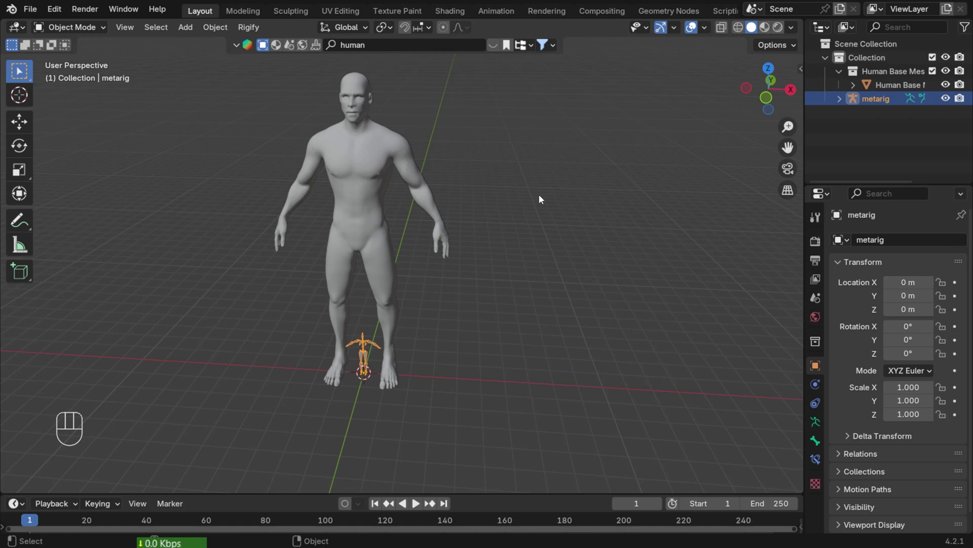
- Scale the meta-rig up uniformly to about 6.336 so it roughly matches the body's height
key("s")
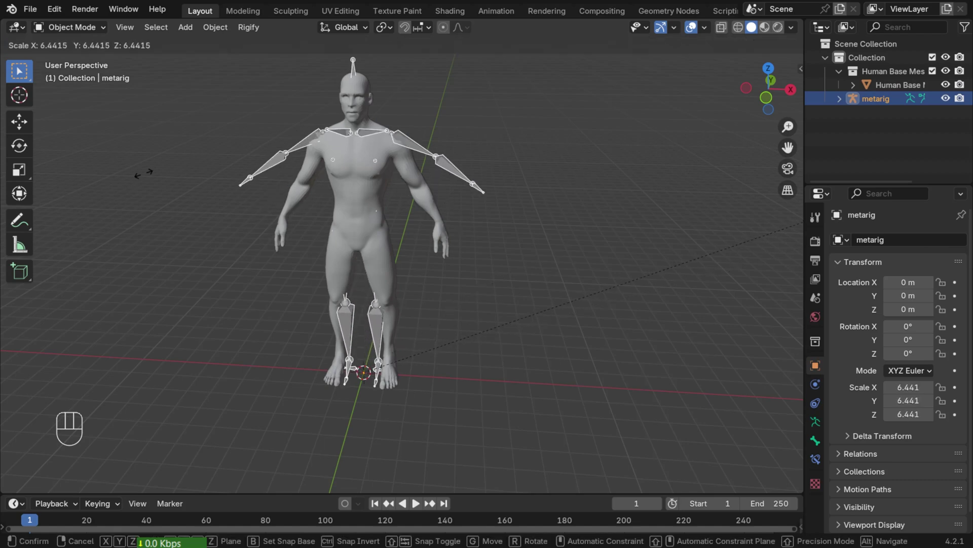
left_click(134, 176)
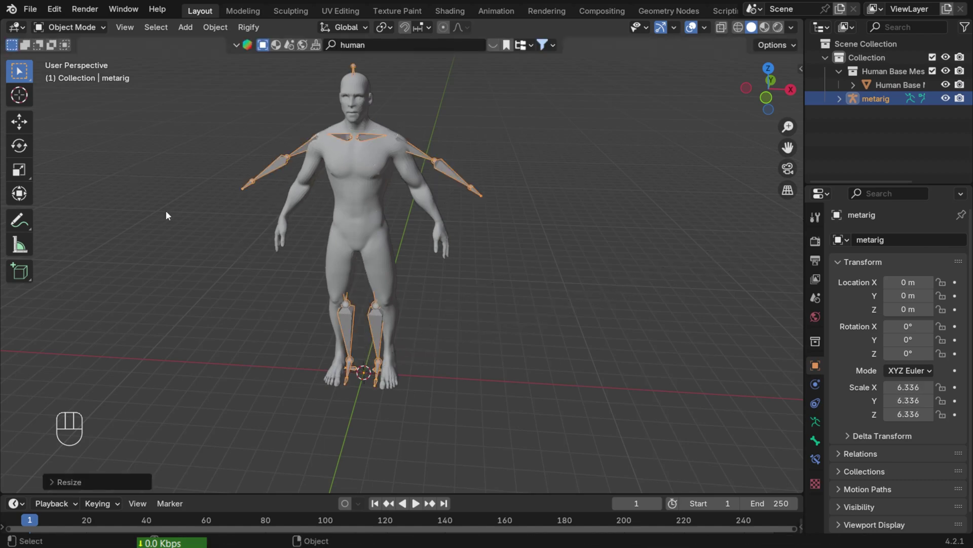
middle_click_drag(359, 227, 511, 248)
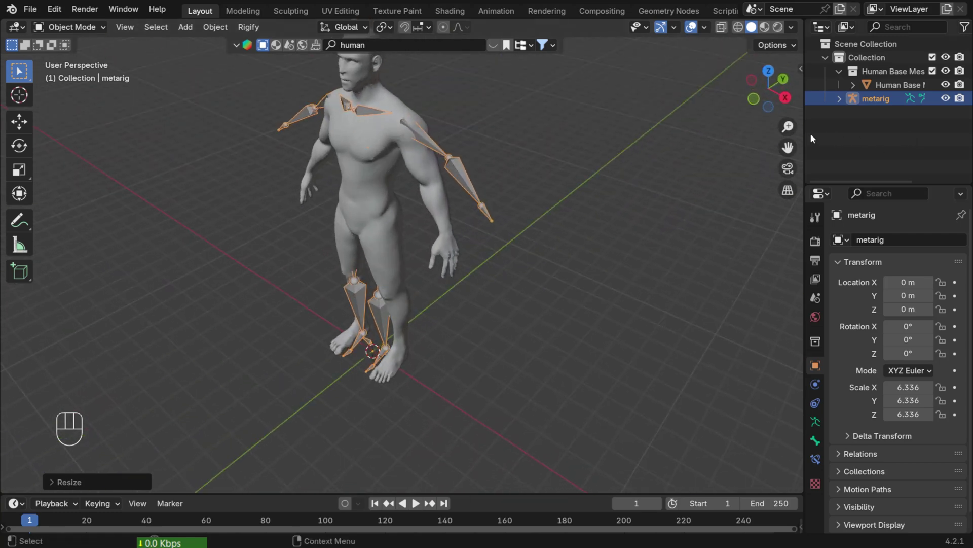
middle_click_drag(375, 254, 640, 275)
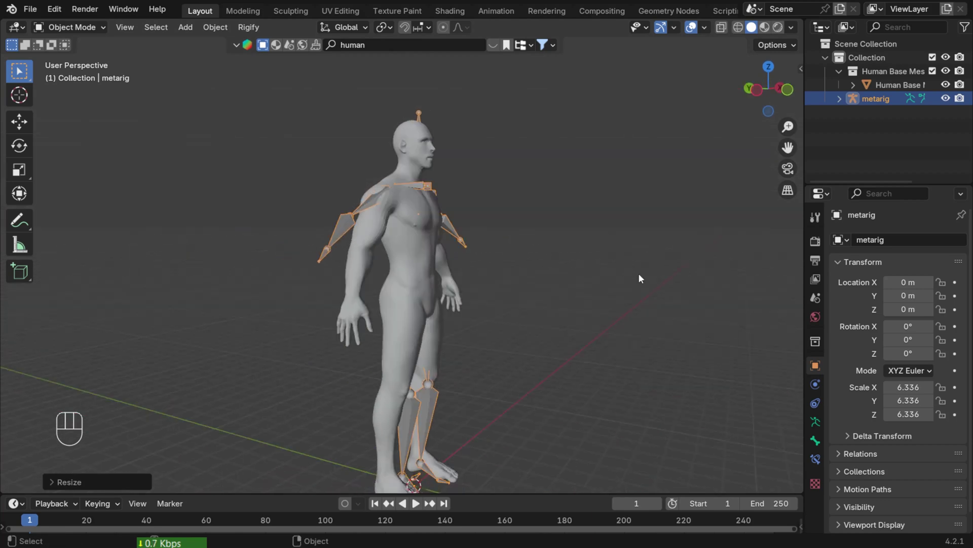
middle_click_drag(358, 301, 397, 237)
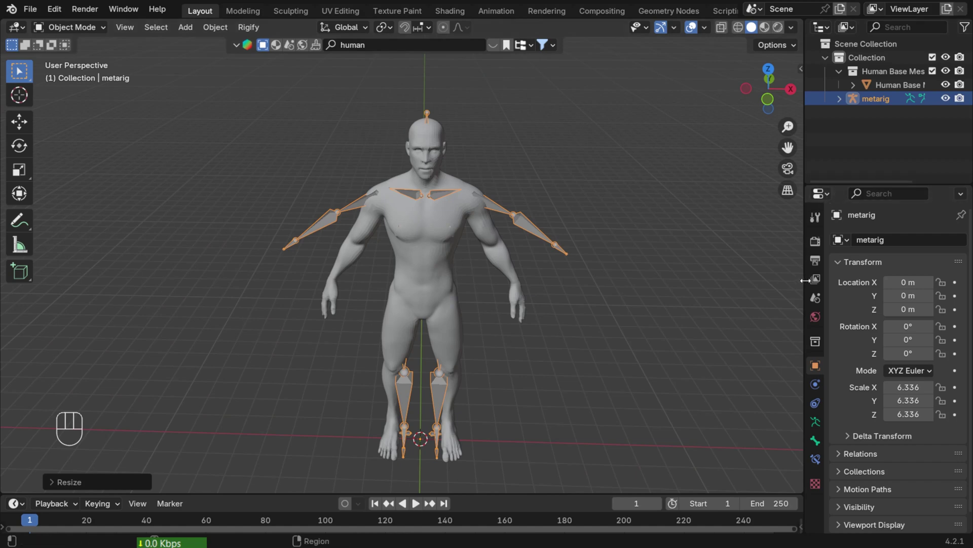
- Turn on In Front in the meta-rig's viewport display so its bones show through the body mesh
left_click(814, 422)
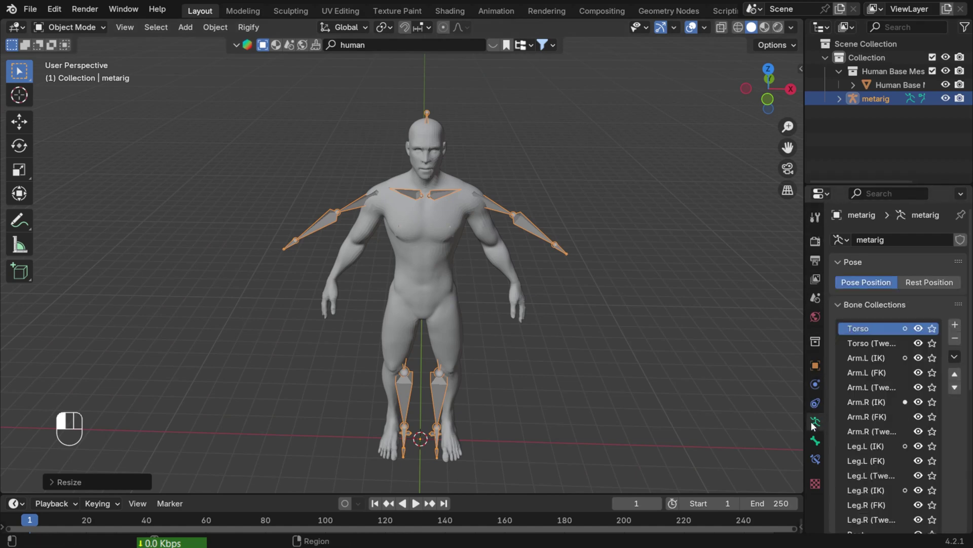
scroll(856, 365, "down", 8)
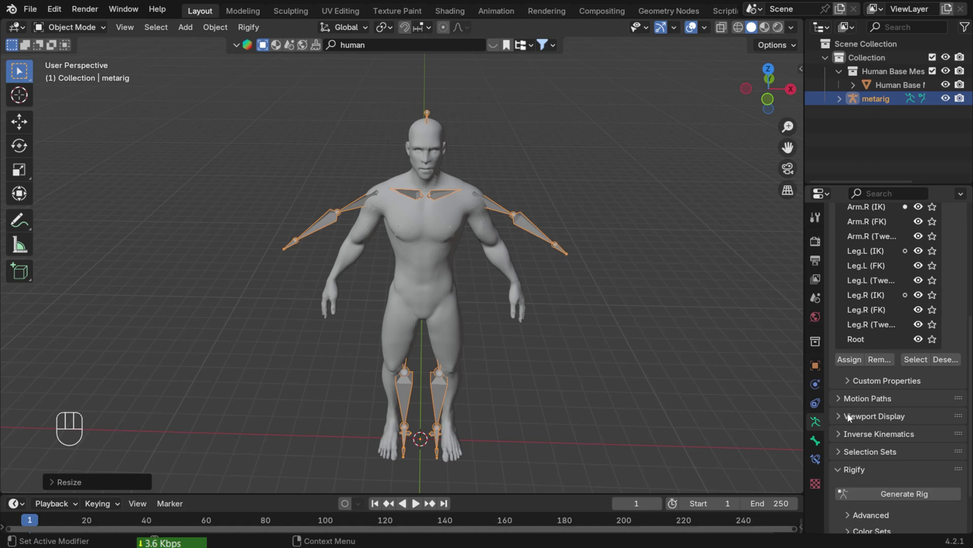
left_click(842, 415)
scroll(874, 414, "down", 3)
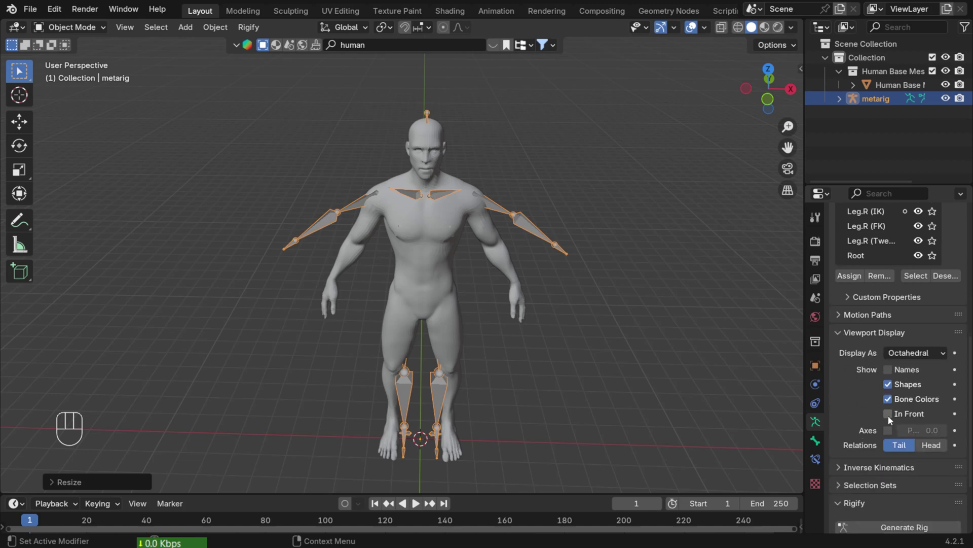
left_click(888, 415)
middle_click_drag(610, 290, 798, 292)
scroll(842, 397, "up", 2)
left_click(843, 389)
middle_click_drag(582, 323, 543, 327)
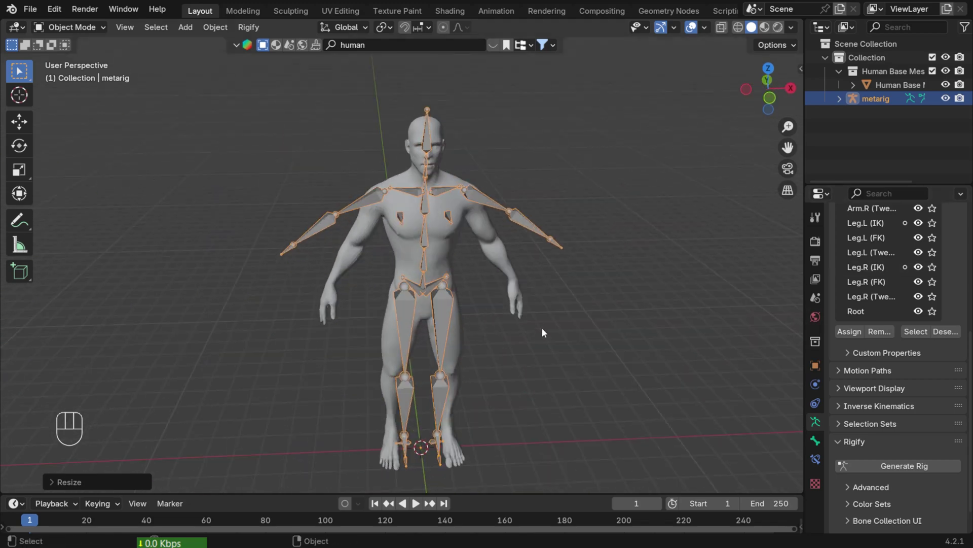
- Enter Edit Mode on the meta-rig and move the right arm's wrist and elbow joints onto the mesh's wrist and elbow
scroll(521, 346, "up", 2)
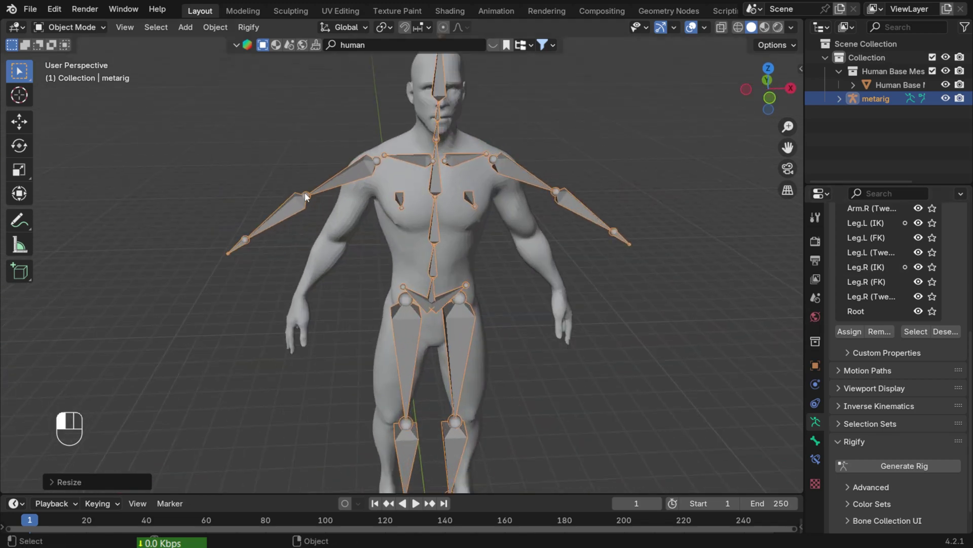
left_click(63, 29)
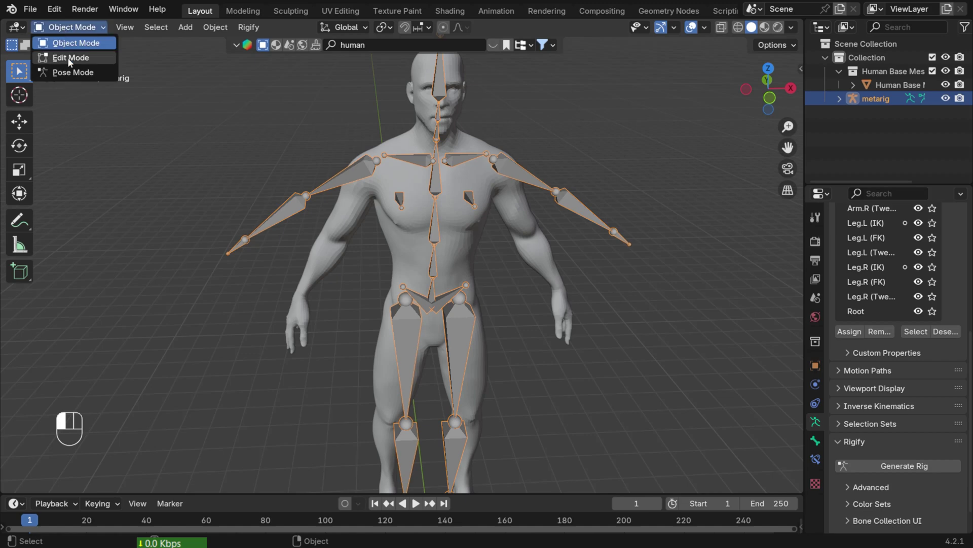
left_click(68, 57)
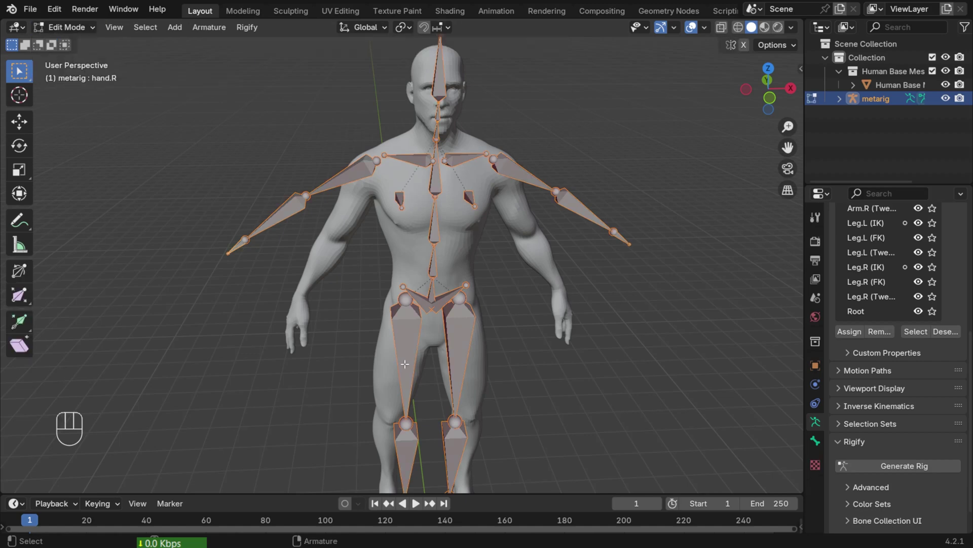
left_click(245, 241)
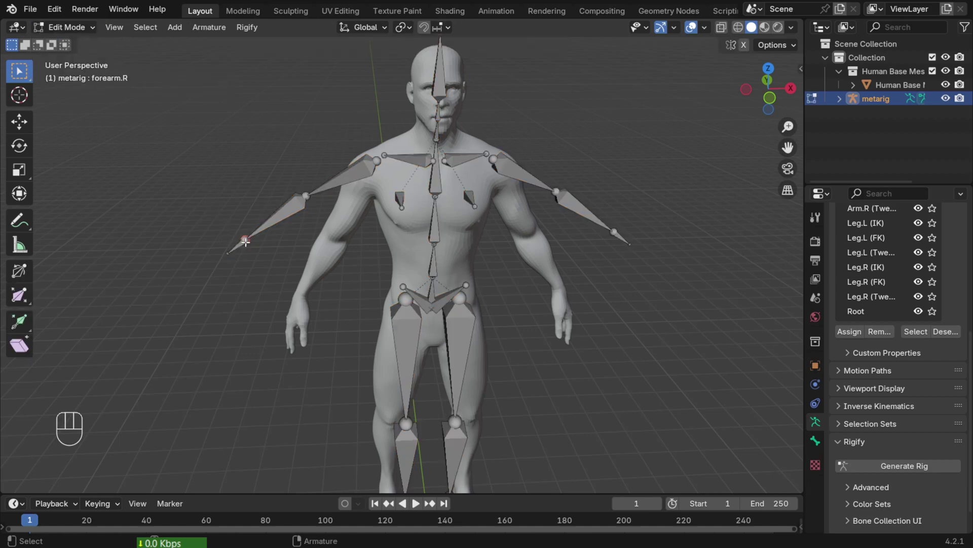
key("g")
left_click(307, 206)
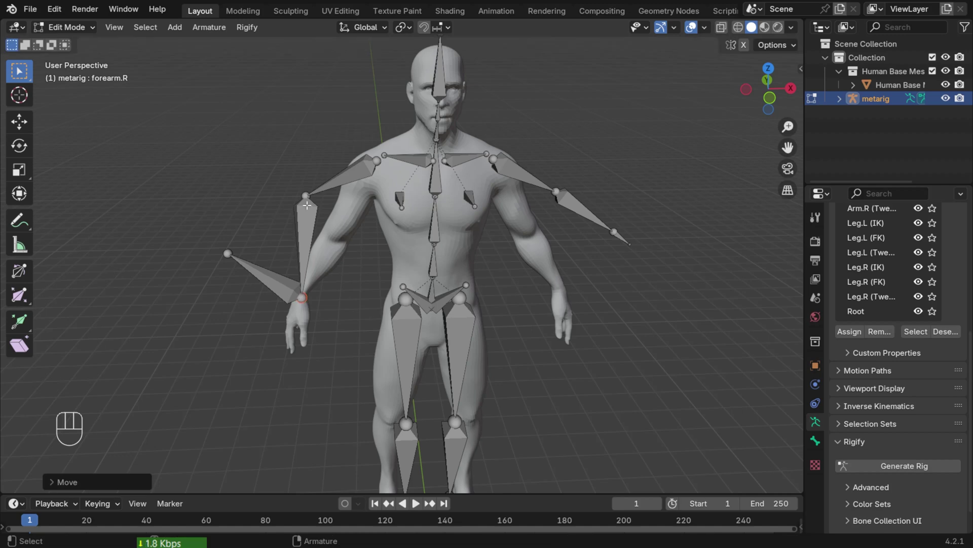
left_click(307, 205)
key("g")
left_click(341, 219)
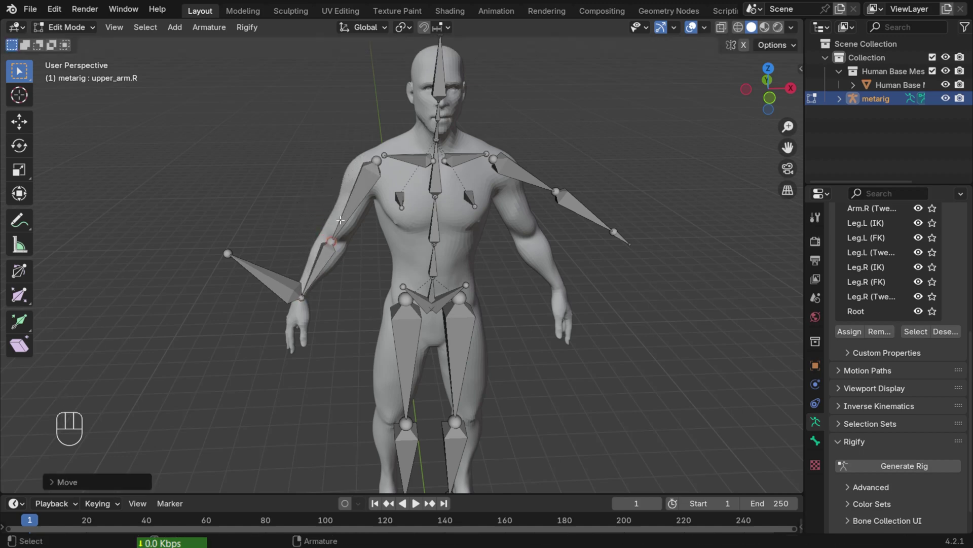
- Move the right upper arm's shoulder joint slightly down and outward, and place the right hand bone's tip at the mesh's fingers
left_click(375, 161)
key("g")
left_click(370, 168)
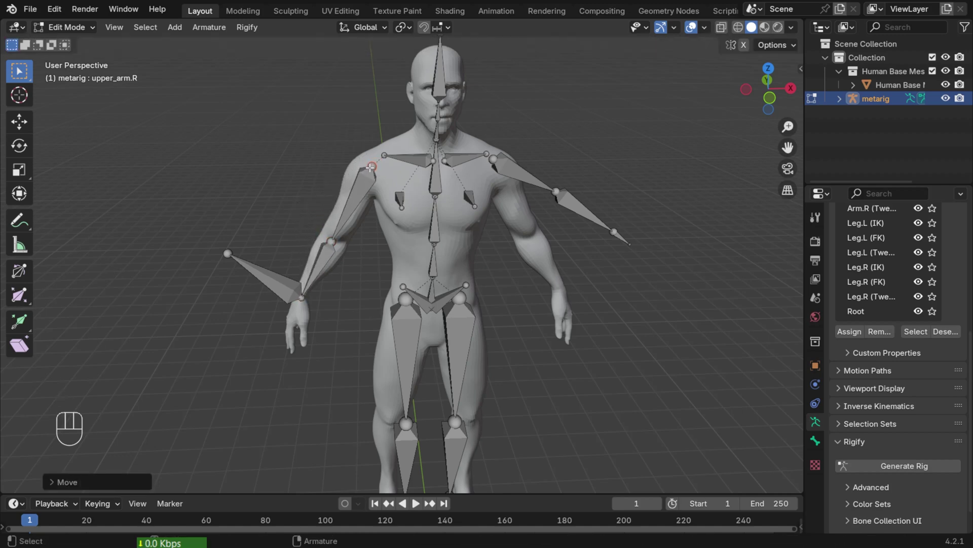
left_click(228, 252)
key("g")
left_click(317, 303)
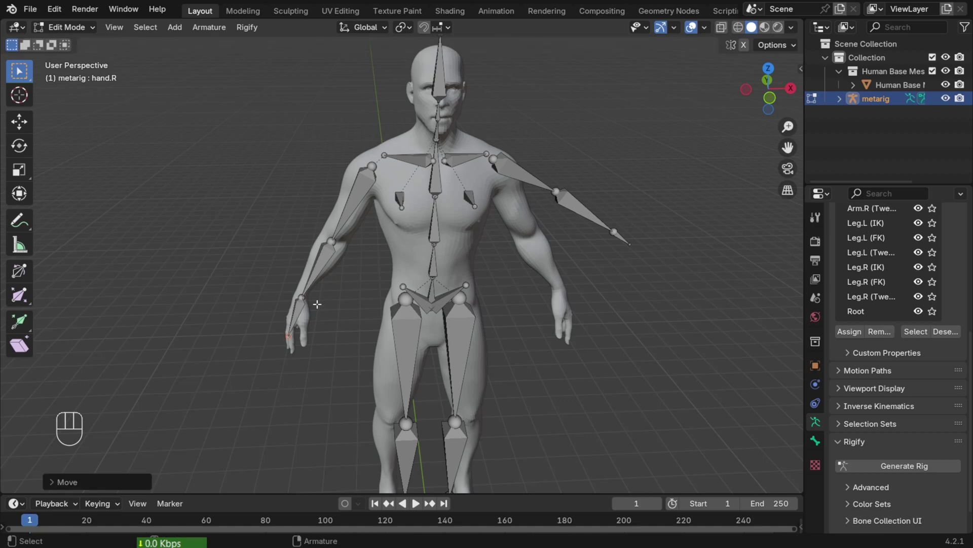
- Move the left upper arm's shoulder joint slightly up and place the left elbow joint on the mesh's elbow
left_click(498, 163)
key("g")
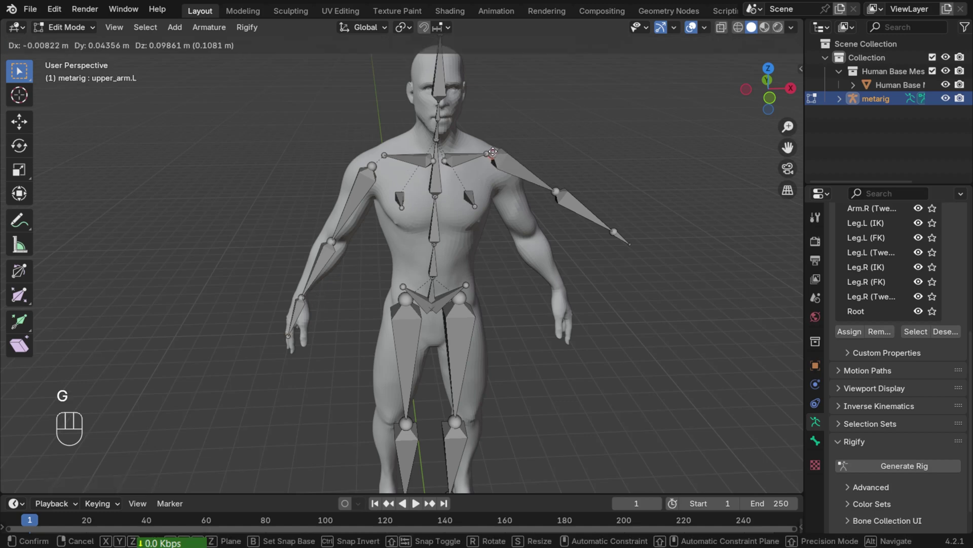
left_click(563, 194)
key("g")
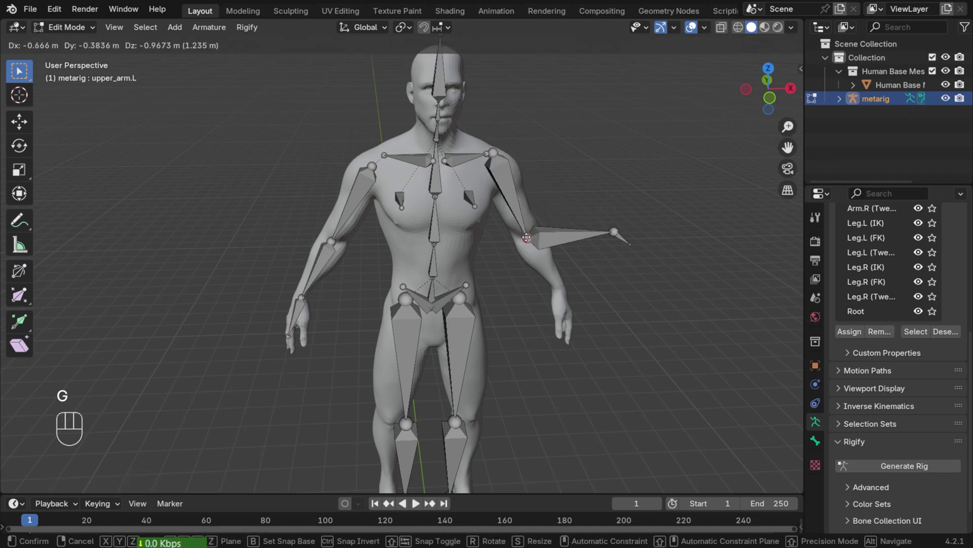
left_click(528, 237)
- Place the left wrist joint on the mesh's wrist and the left hand bone's tip at the mesh's fingers
left_click(613, 232)
key("g")
left_click(560, 290)
left_click(630, 245)
key("g")
left_click(566, 331)
- Adjust the depth of the arm and hand joints in side view so the bones run inside the mesh's arms
middle_click_drag(375, 315, 460, 321)
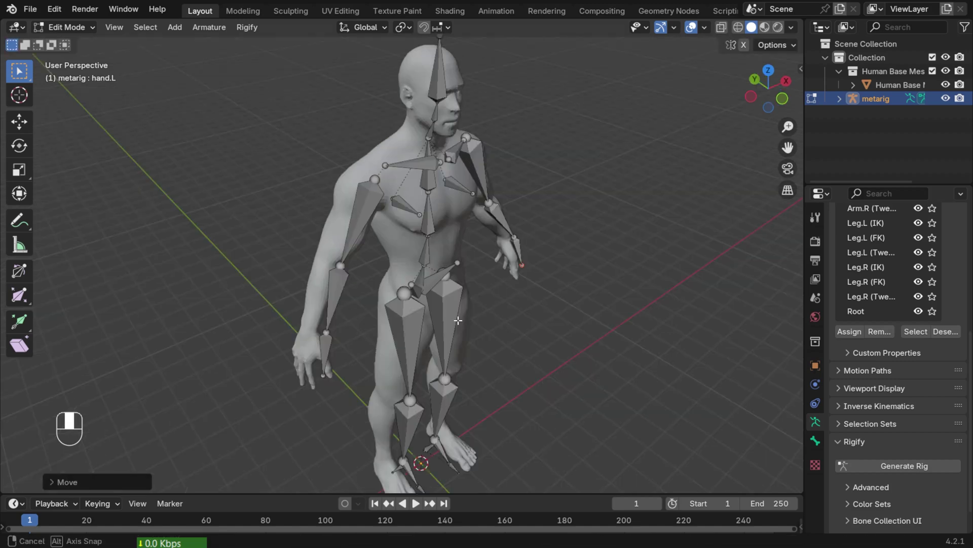
key("g")
left_click(388, 362)
middle_click_drag(393, 213, 178, 202)
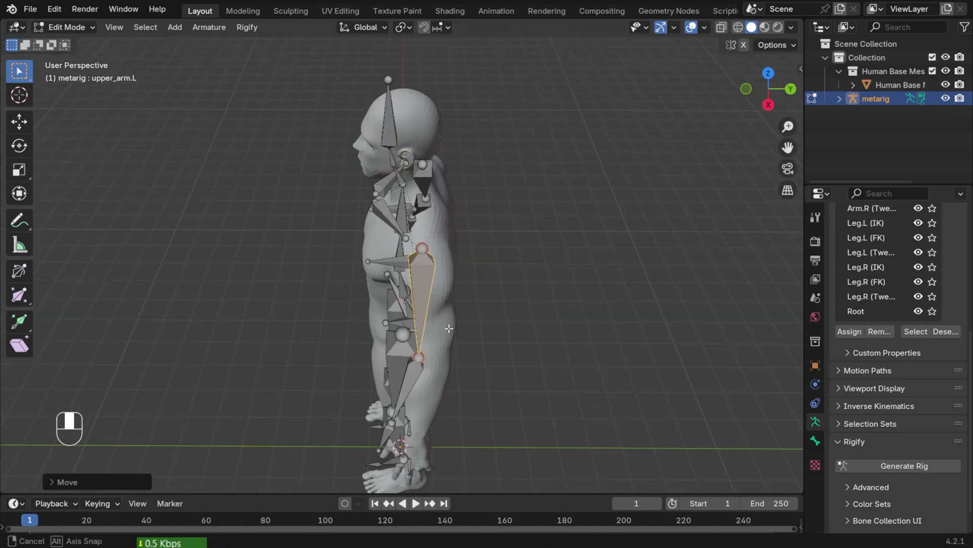
left_click(439, 335)
key("g")
left_click(424, 427)
key("g")
left_click(422, 460)
- Move the right knee joint and both ankle joints onto the matching points of the mesh's legs
middle_click_drag(423, 460, 532, 431)
left_click(396, 393)
key("g")
left_click(395, 386)
left_click(391, 452)
key("g")
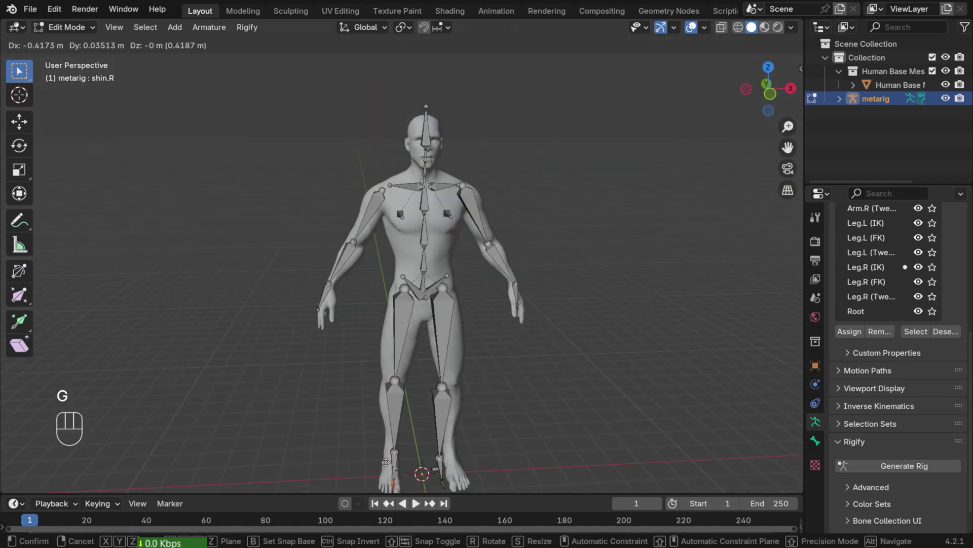
left_click(391, 451)
key("g")
left_click(440, 451)
- Move the left foot's toe joint so the foot bone lies inside the mesh's left foot
middle_click_drag(471, 435, 441, 426)
scroll(487, 406, "up", 3)
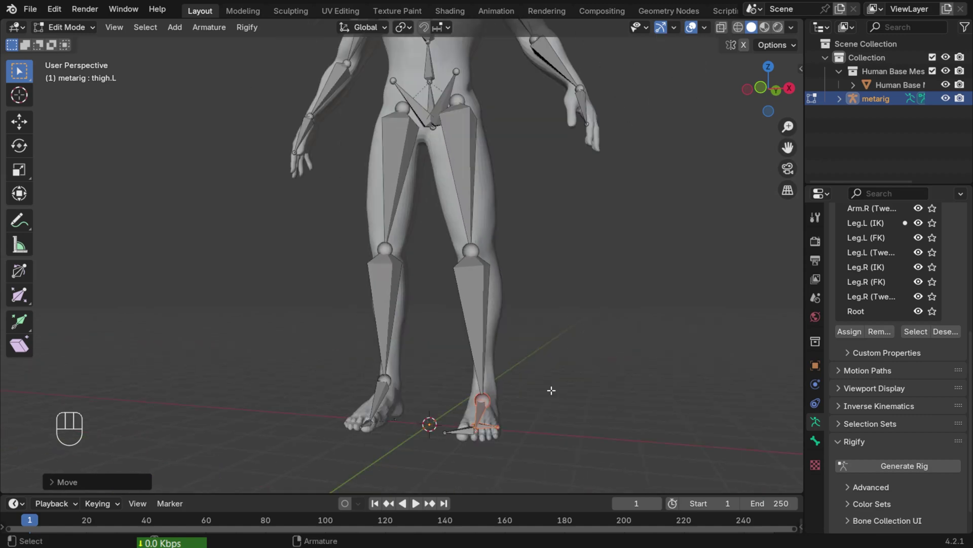
left_click(472, 433)
key("g")
middle_click_drag(512, 423, 451, 415)
- Refine the right leg's knee and ankle joints from the side so the bones follow the mesh's leg and foot
left_click(395, 283)
key("g")
middle_click_drag(414, 262, 492, 254)
key("g")
left_click(418, 260)
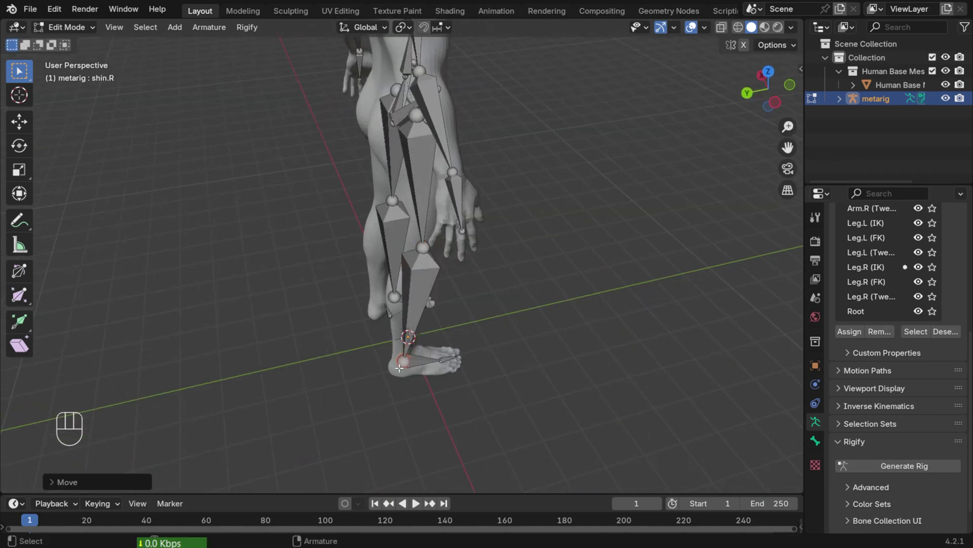
middle_click_drag(406, 345, 500, 358)
key("g")
left_click(347, 413)
middle_click_drag(350, 406, 477, 388)
key("g")
left_click(416, 259)
- Move the right thigh bone's hip joint slightly to fit the mesh's hip, and check the whole rig's fit
scroll(416, 260, "down", 5)
middle_click_drag(416, 284, 480, 320)
left_click(399, 169)
key("g")
left_click(399, 168)
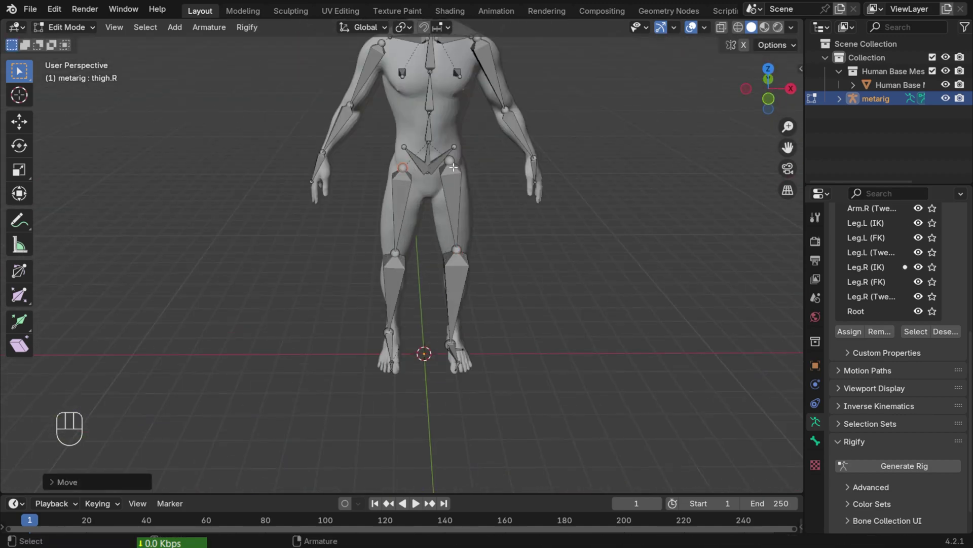
left_click(323, 195)
scroll(519, 216, "down", 3)
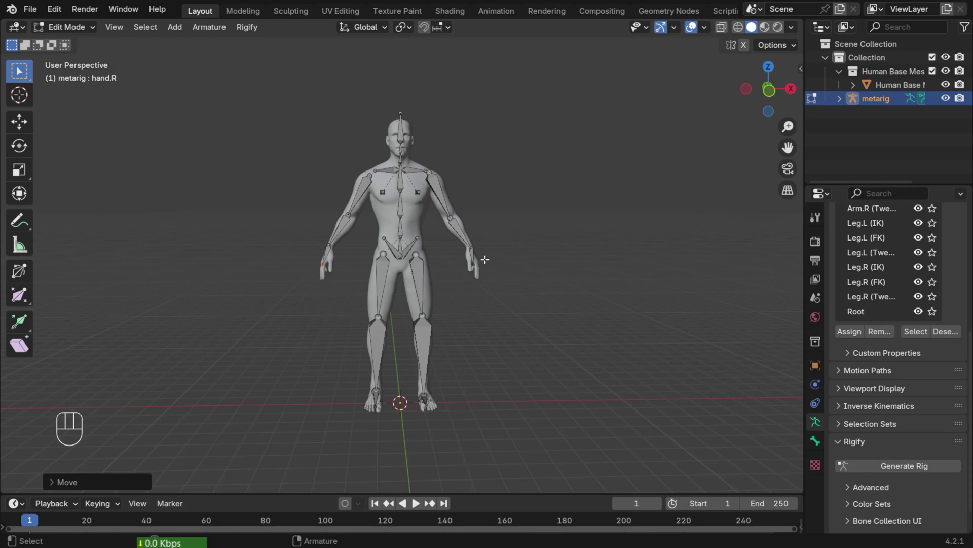
middle_click_drag(485, 259, 432, 165)
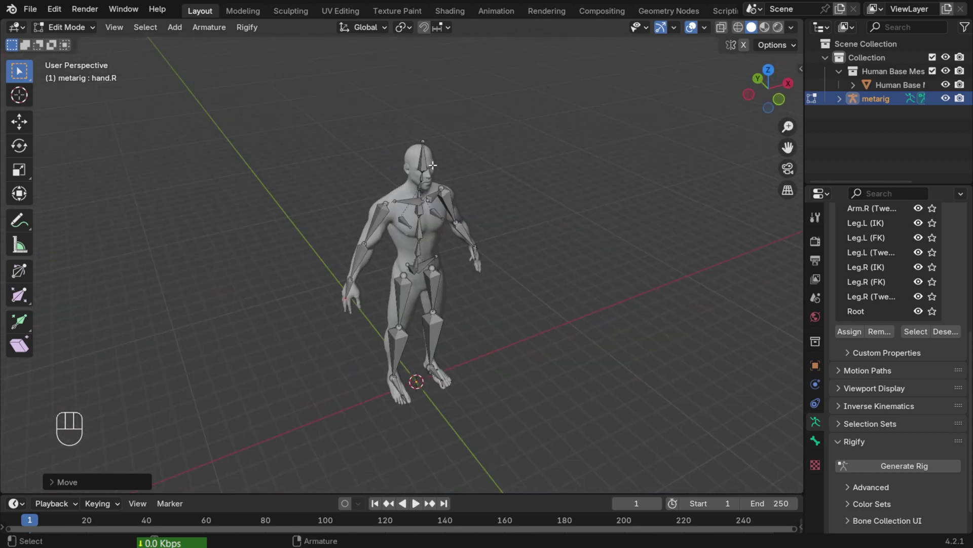
- Switch the meta-rig to Pose Mode and try rotating the right upper arm bone with the Rotate tool
left_click(65, 26)
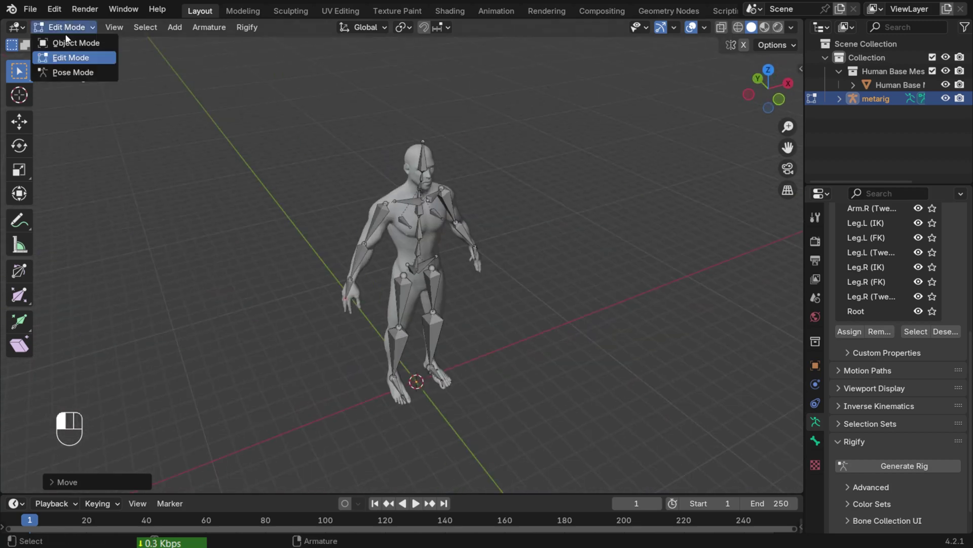
left_click(73, 72)
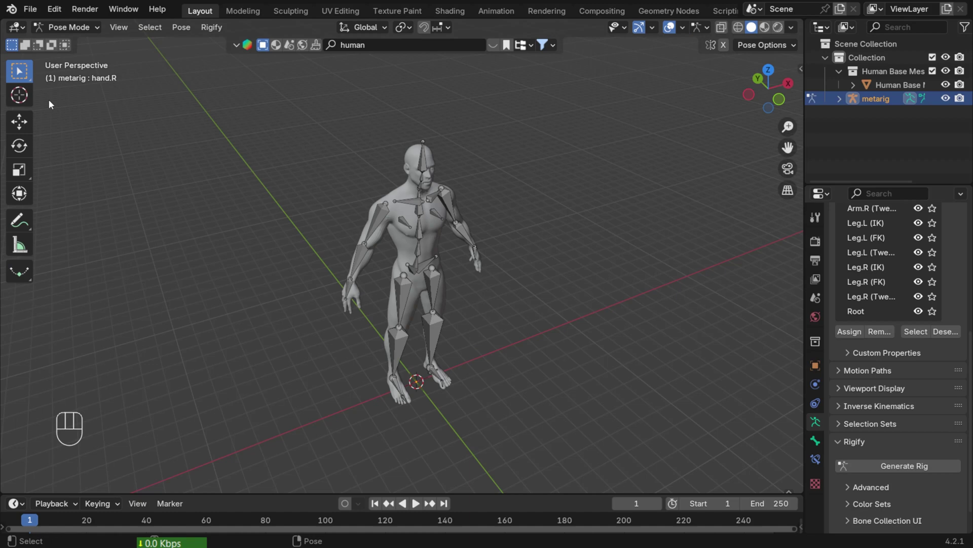
left_click(370, 237)
left_click(19, 146)
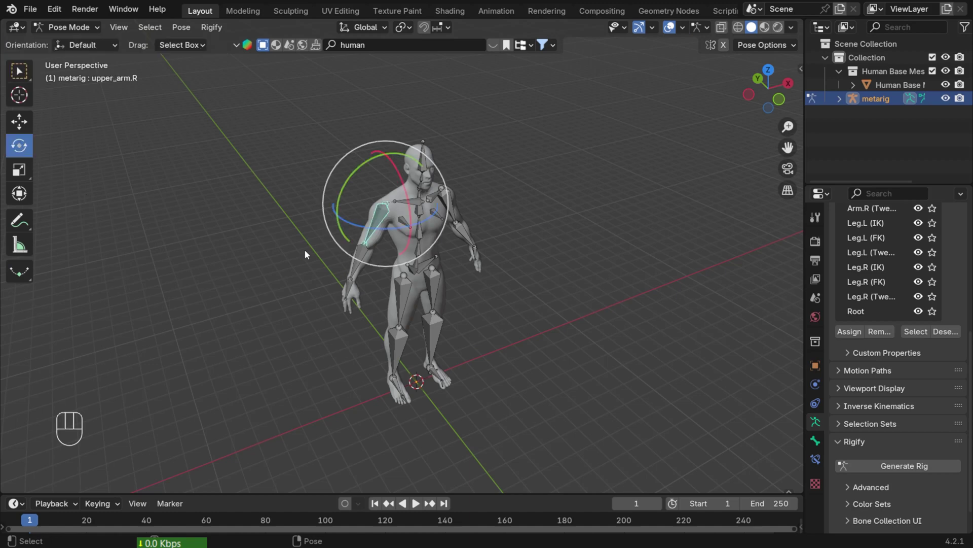
middle_click_drag(400, 226, 379, 312)
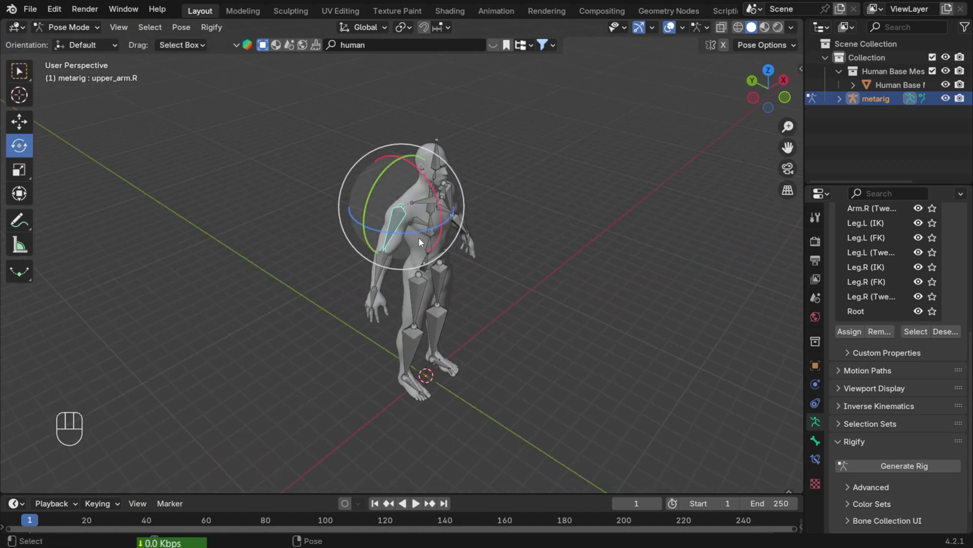
left_click_drag(440, 206, 433, 226)
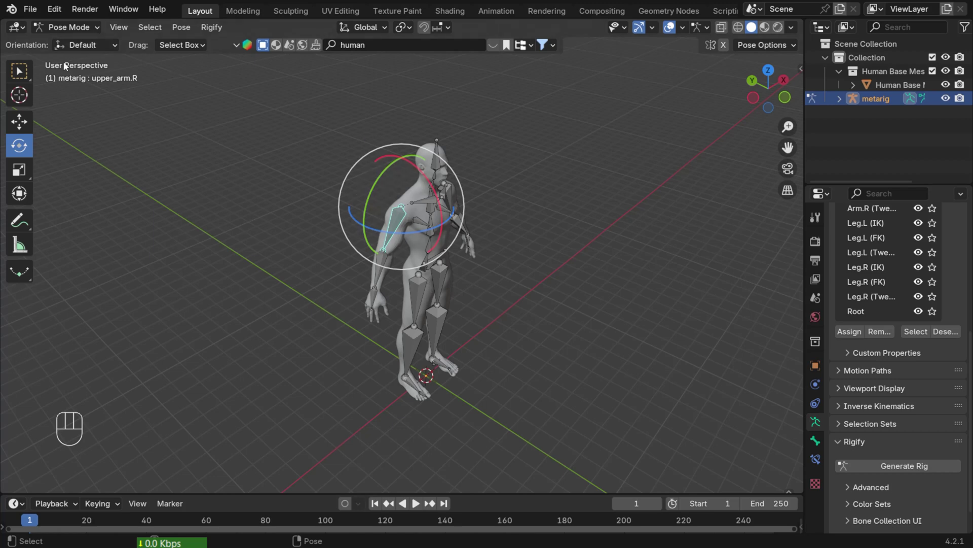
- In Object Mode, select the body mesh and then the meta-rig, and parent the mesh to it With Automatic Weights
left_click(76, 27)
left_click(89, 42)
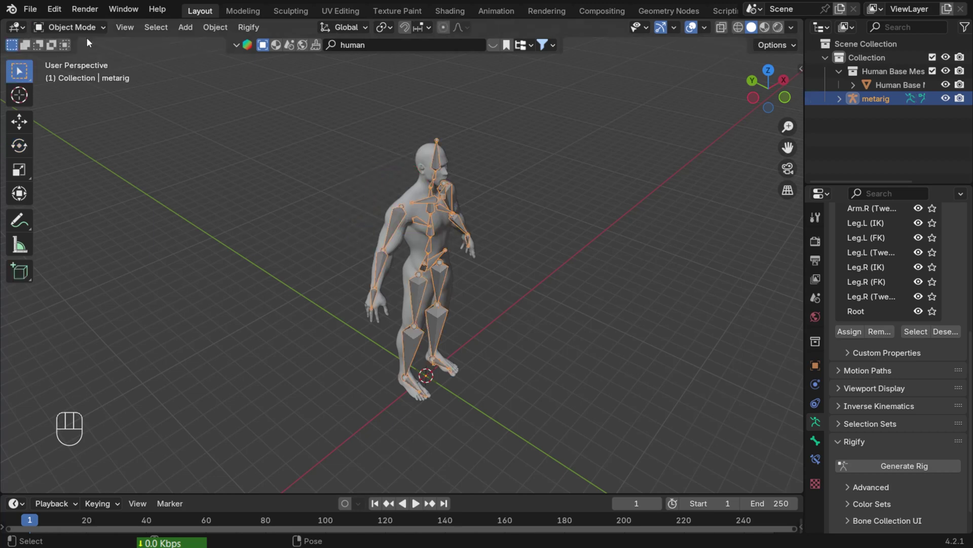
middle_click_drag(463, 218, 431, 230)
scroll(512, 232, "up", 2)
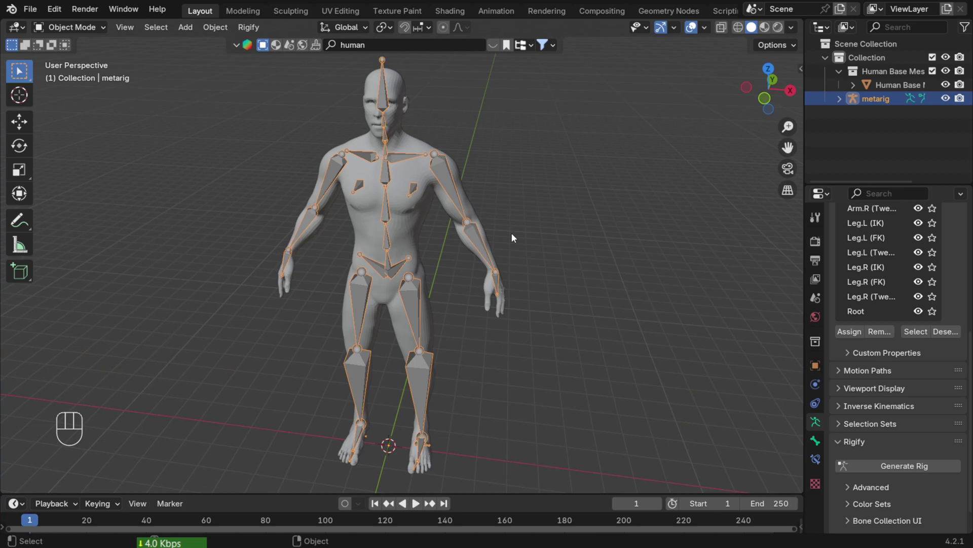
left_click(426, 209)
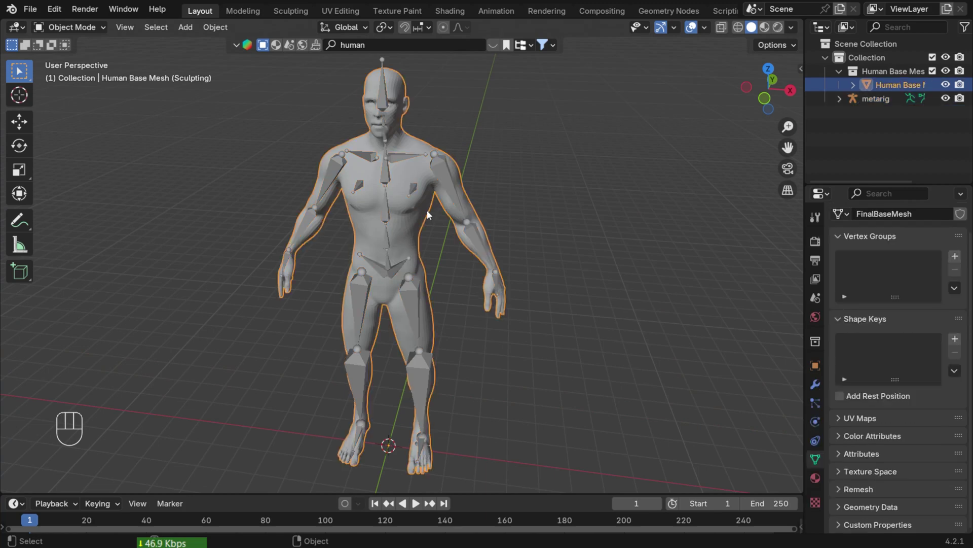
left_click(386, 177, "shift")
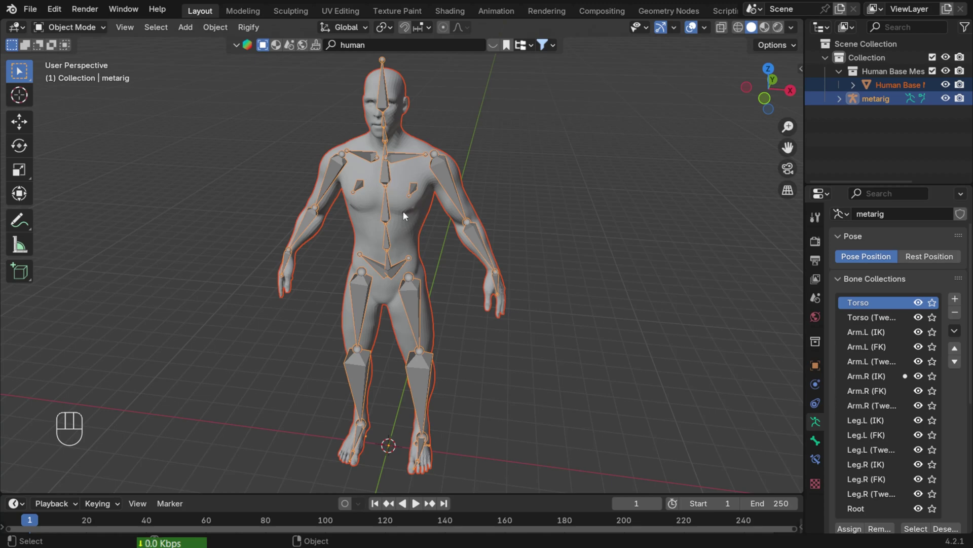
left_click(545, 160)
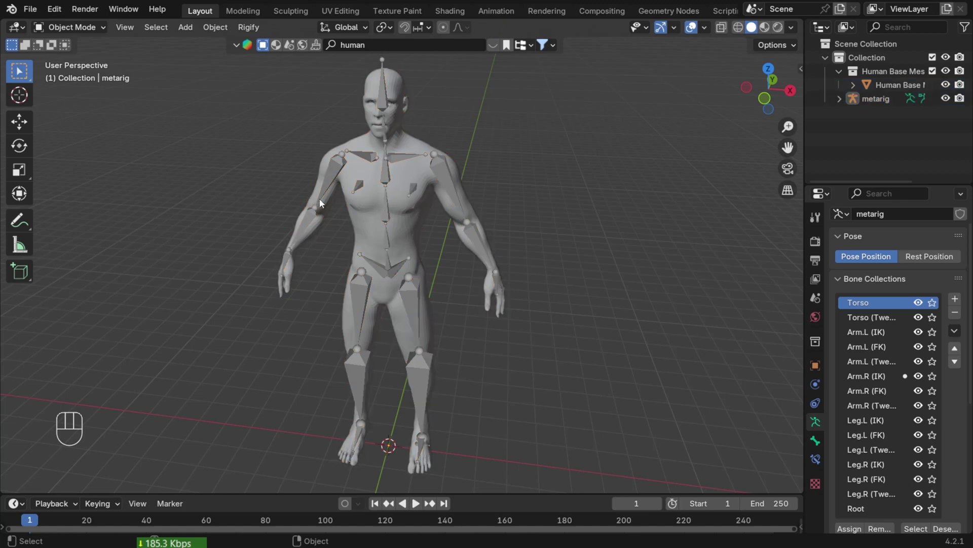
left_click(412, 207)
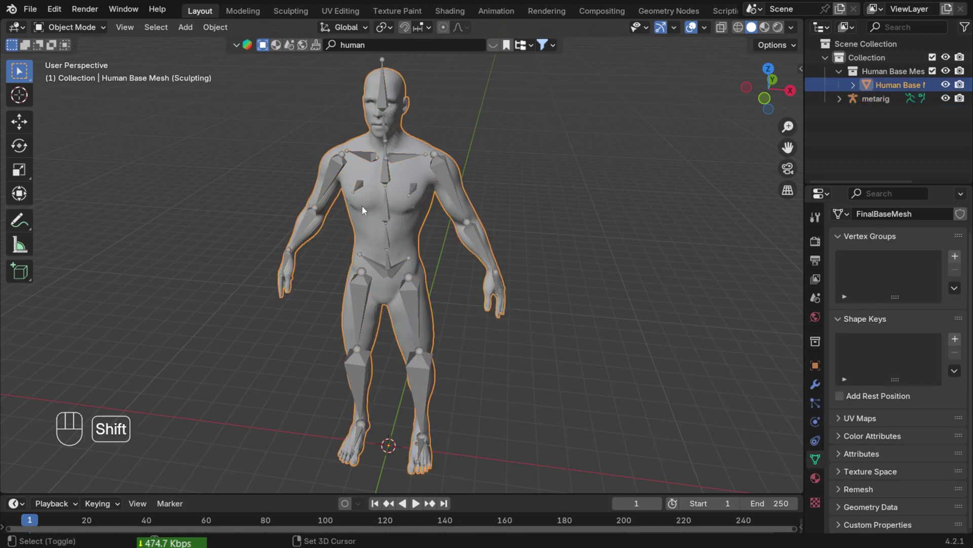
left_click(387, 177, "shift")
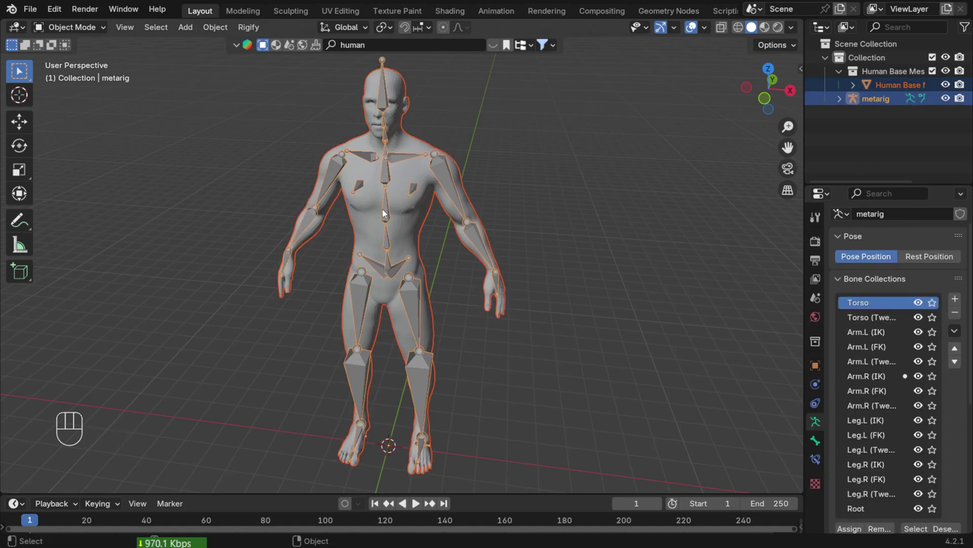
key("ctrl+p")
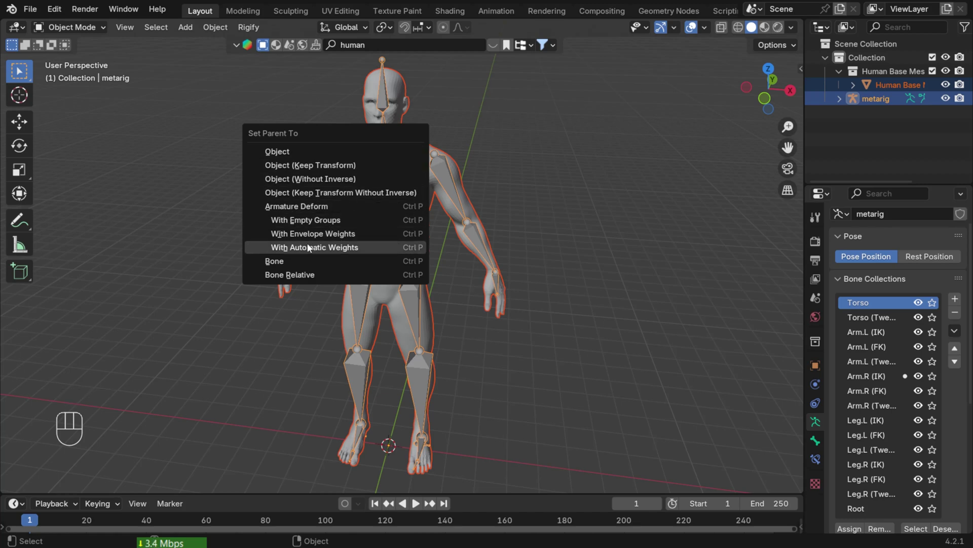
left_click(341, 247)
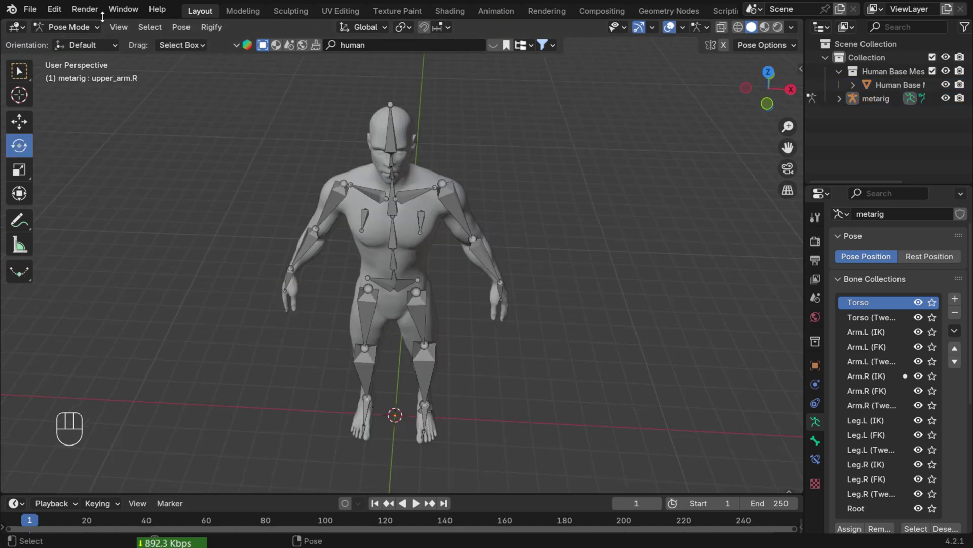
- Bend the right forearm bone forward and rotate the left upper arm bone slightly to test the deformation
left_click(301, 245)
middle_click_drag(303, 244, 391, 294)
left_click_drag(389, 240, 352, 243)
middle_click_drag(500, 327, 406, 350)
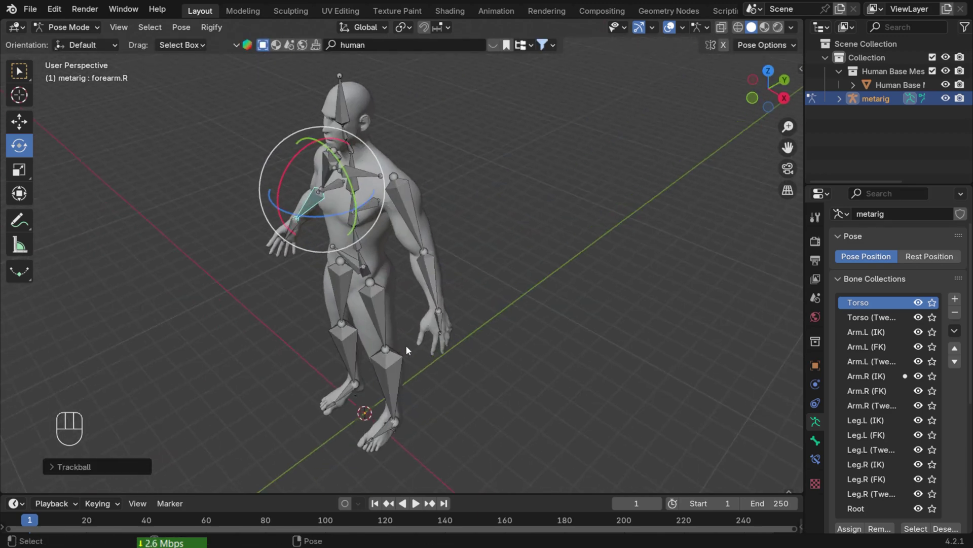
left_click(416, 228)
left_click_drag(369, 138, 401, 122)
- Rotate the left thigh bone to swing the leg backward, and tilt the upper spine bone slightly sideways
left_click(374, 324)
left_click_drag(349, 268, 328, 275)
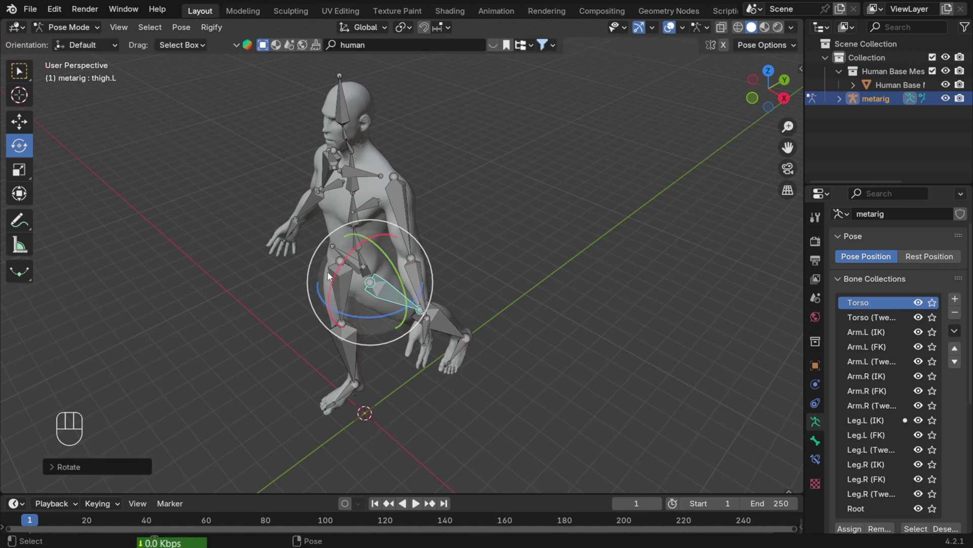
middle_click_drag(329, 275, 428, 190)
left_click(382, 148)
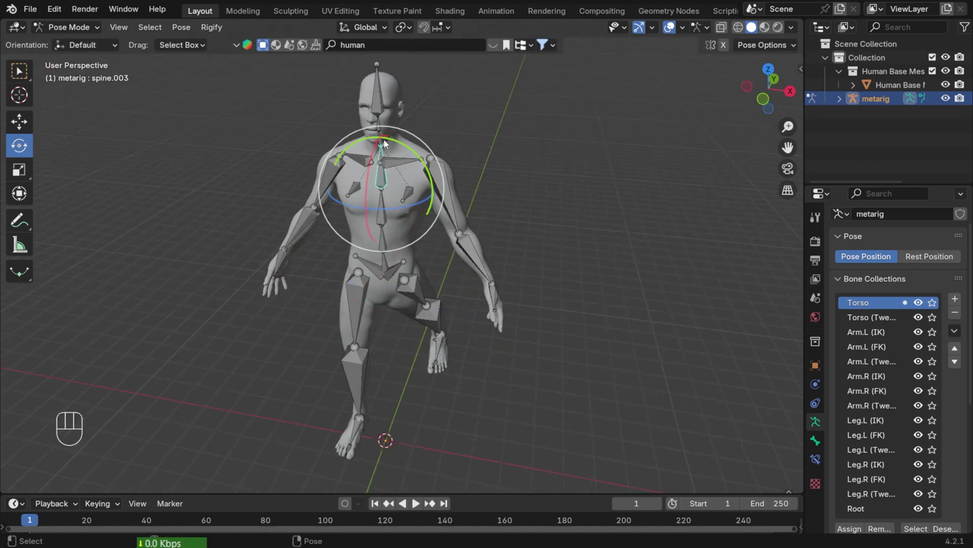
mouse_move(381, 147)
left_mouse_down()
mouse_move(380, 136)
mouse_move(395, 142)
left_mouse_up()
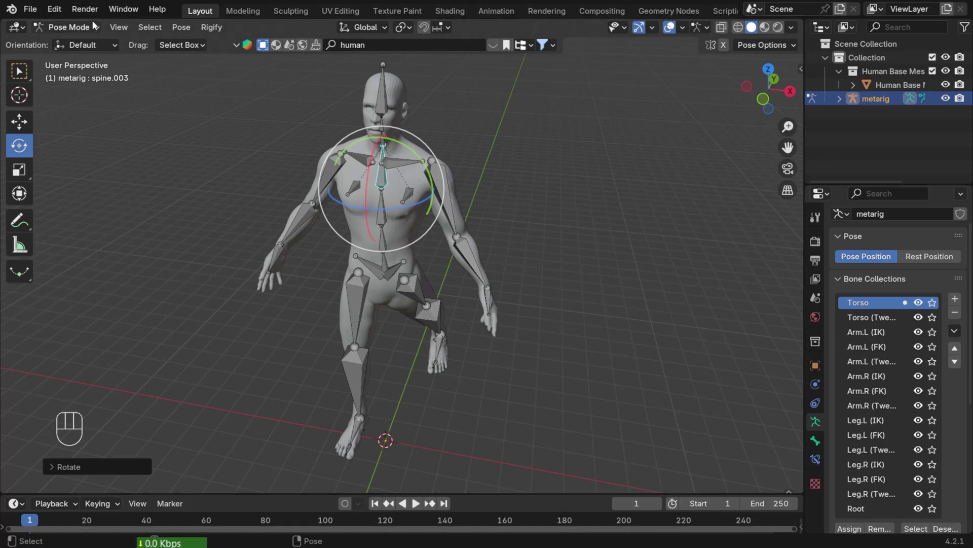
- Compare the rig's rest shape in Edit Mode with its posed shape in Pose Mode
left_click(76, 27)
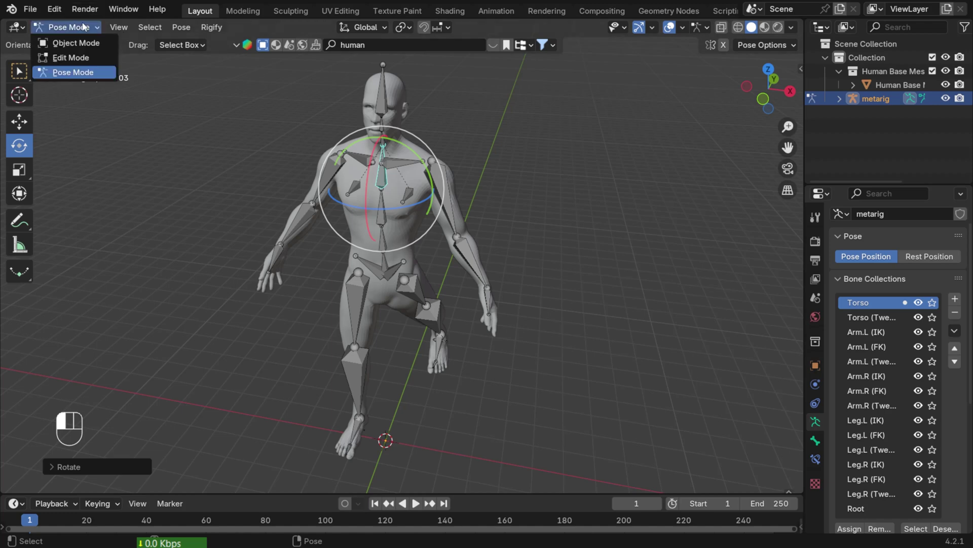
left_click(70, 58)
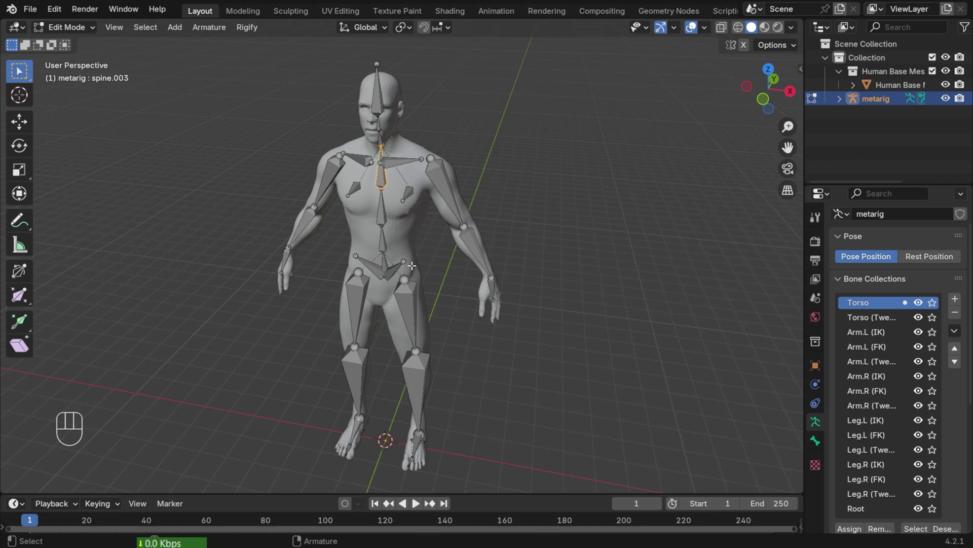
middle_click_drag(565, 400, 598, 377)
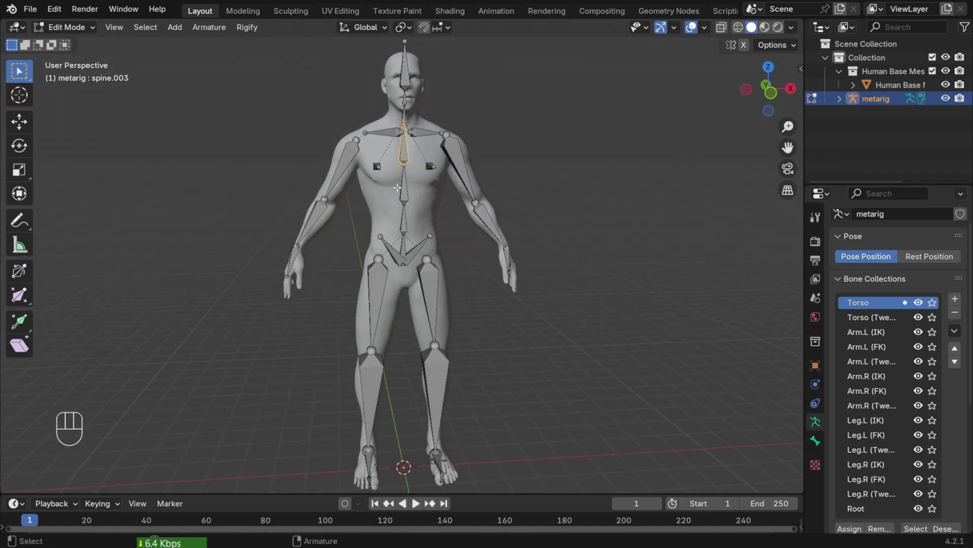
left_click(74, 26)
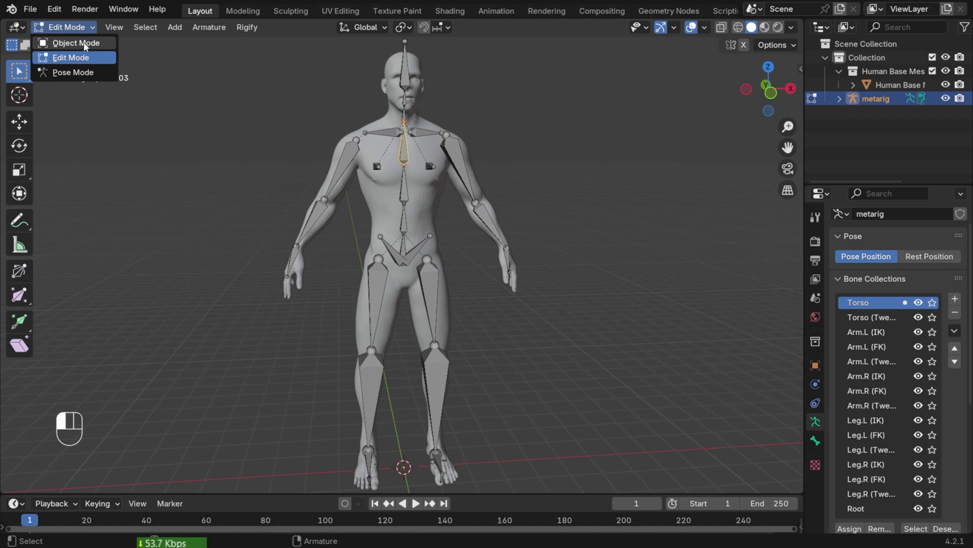
left_click(84, 43)
left_click(83, 29)
left_click(84, 72)
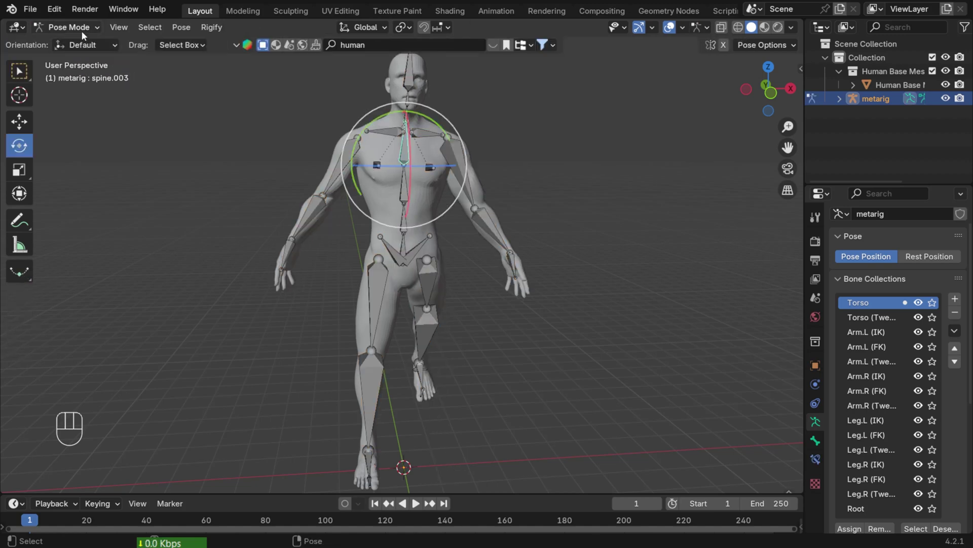
scroll(452, 328, "down", 2)
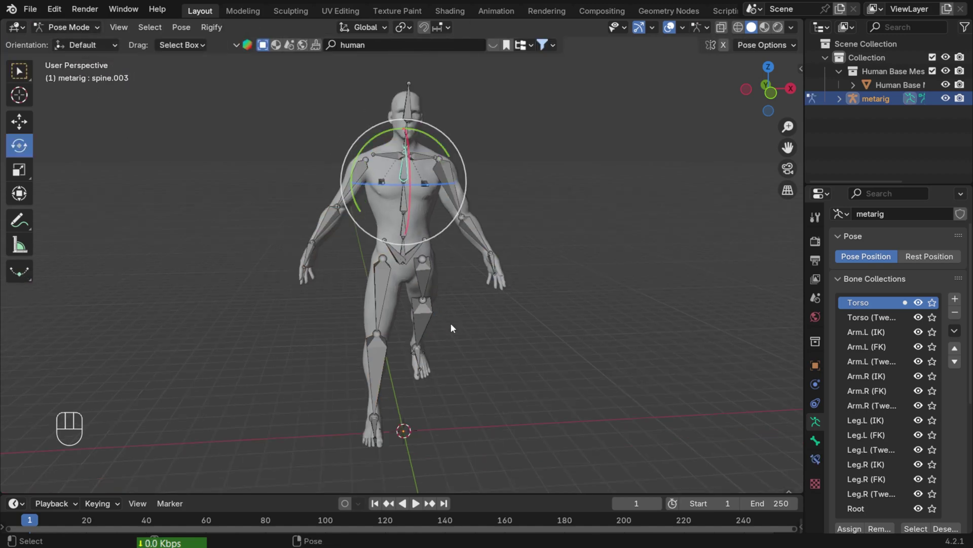